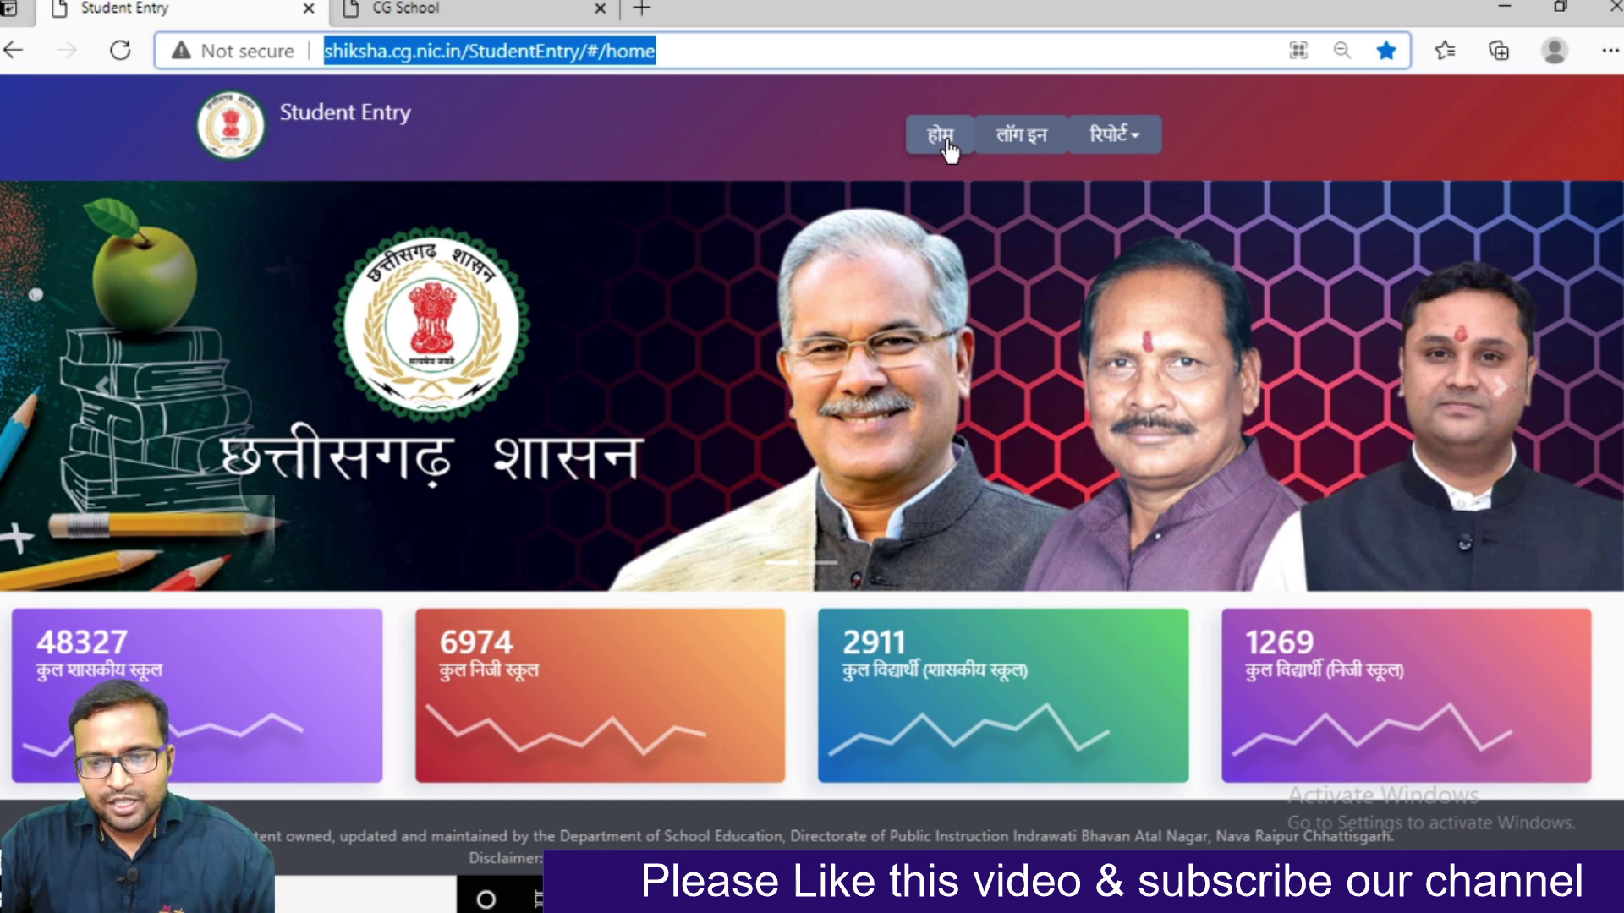
Open the portal's login page, check the CG School login form, then return to Student Entry login
left_click(1015, 151)
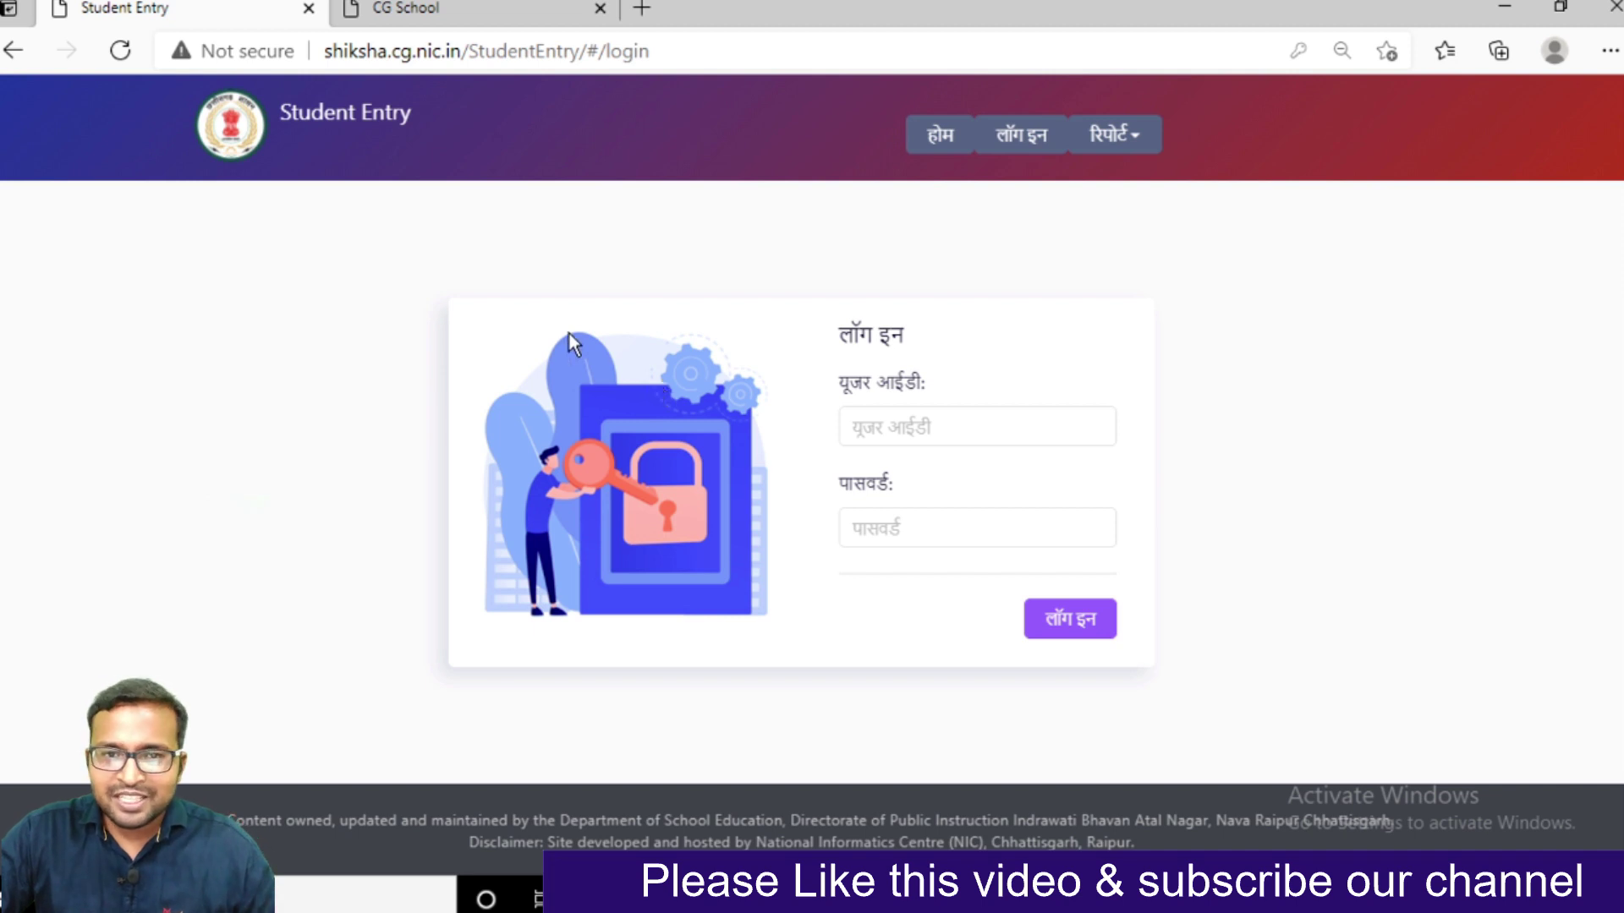
left_click(473, 7)
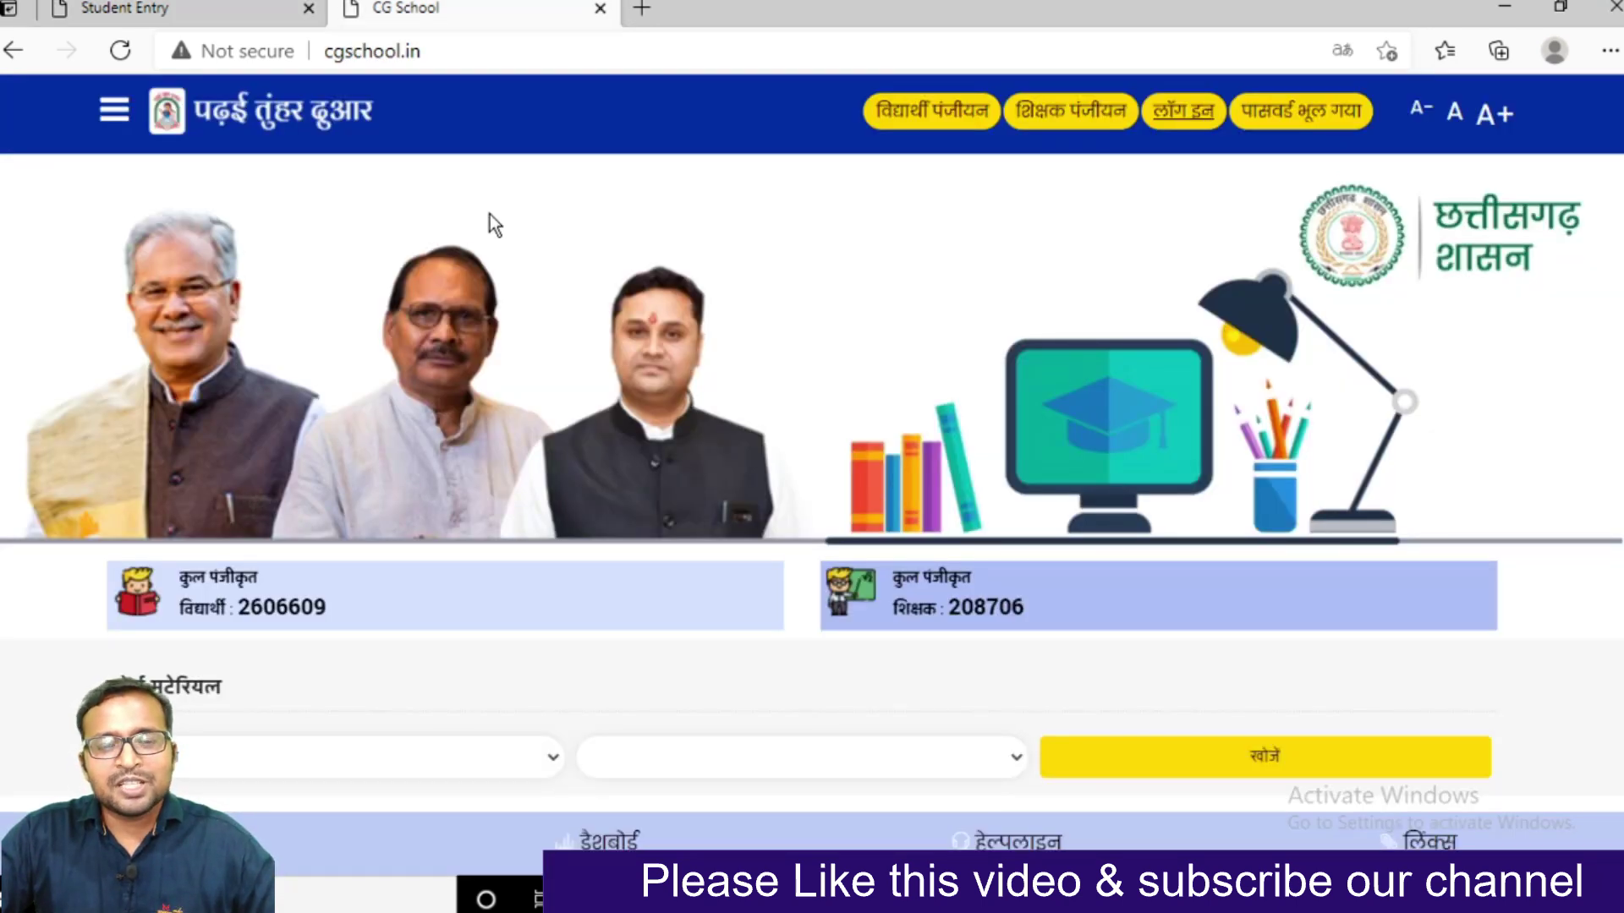
left_click(1195, 133)
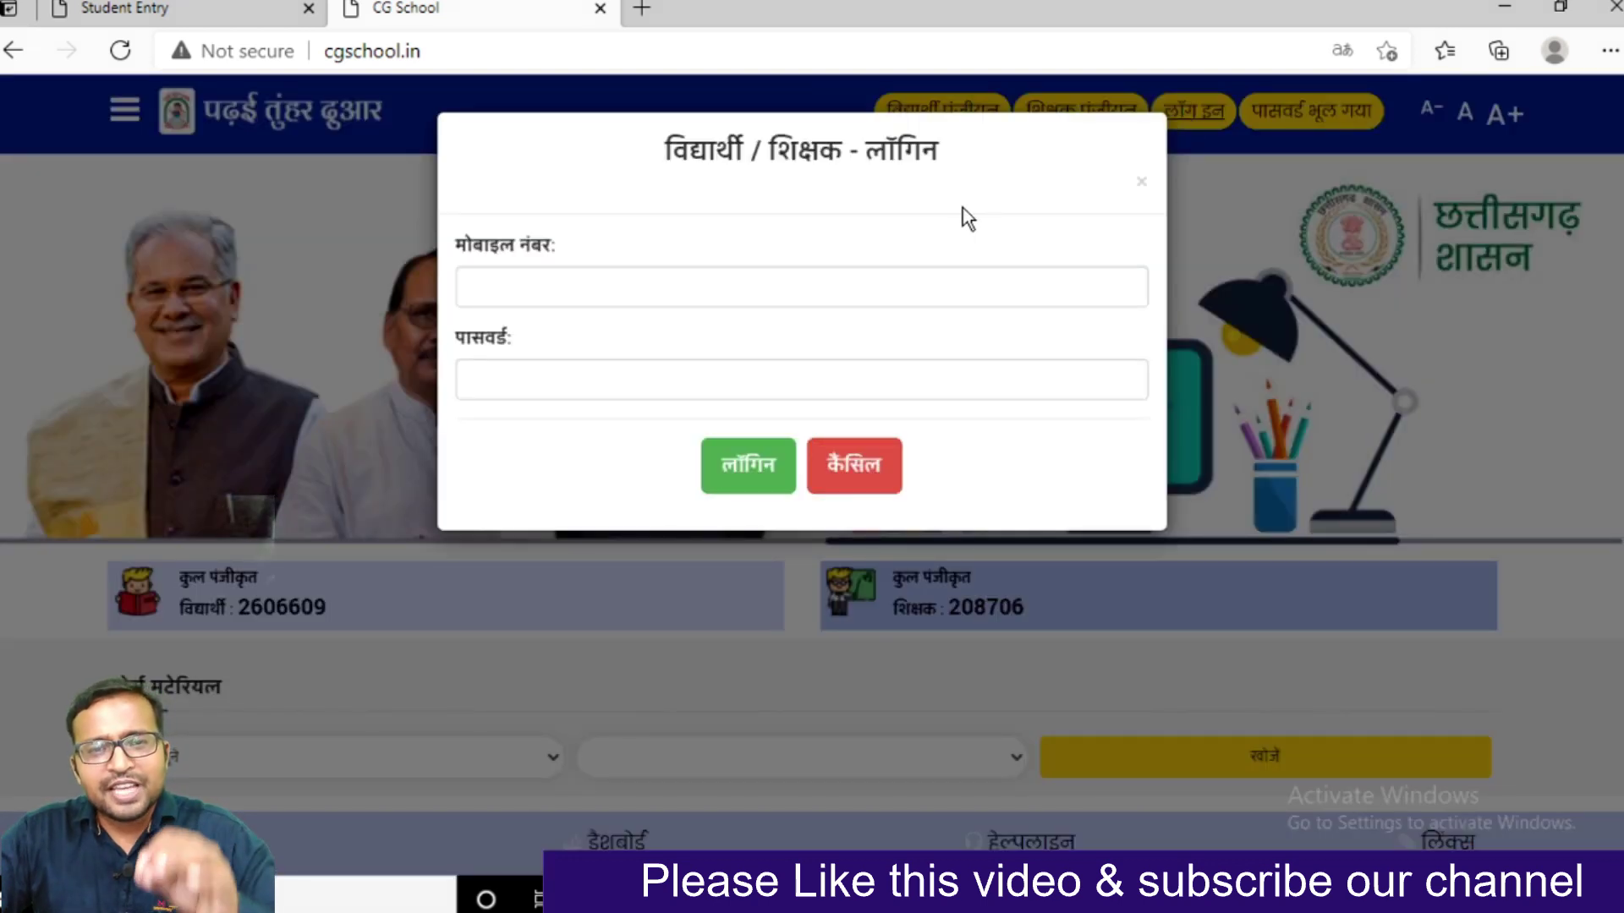
left_click(368, 165)
left_click(240, 18)
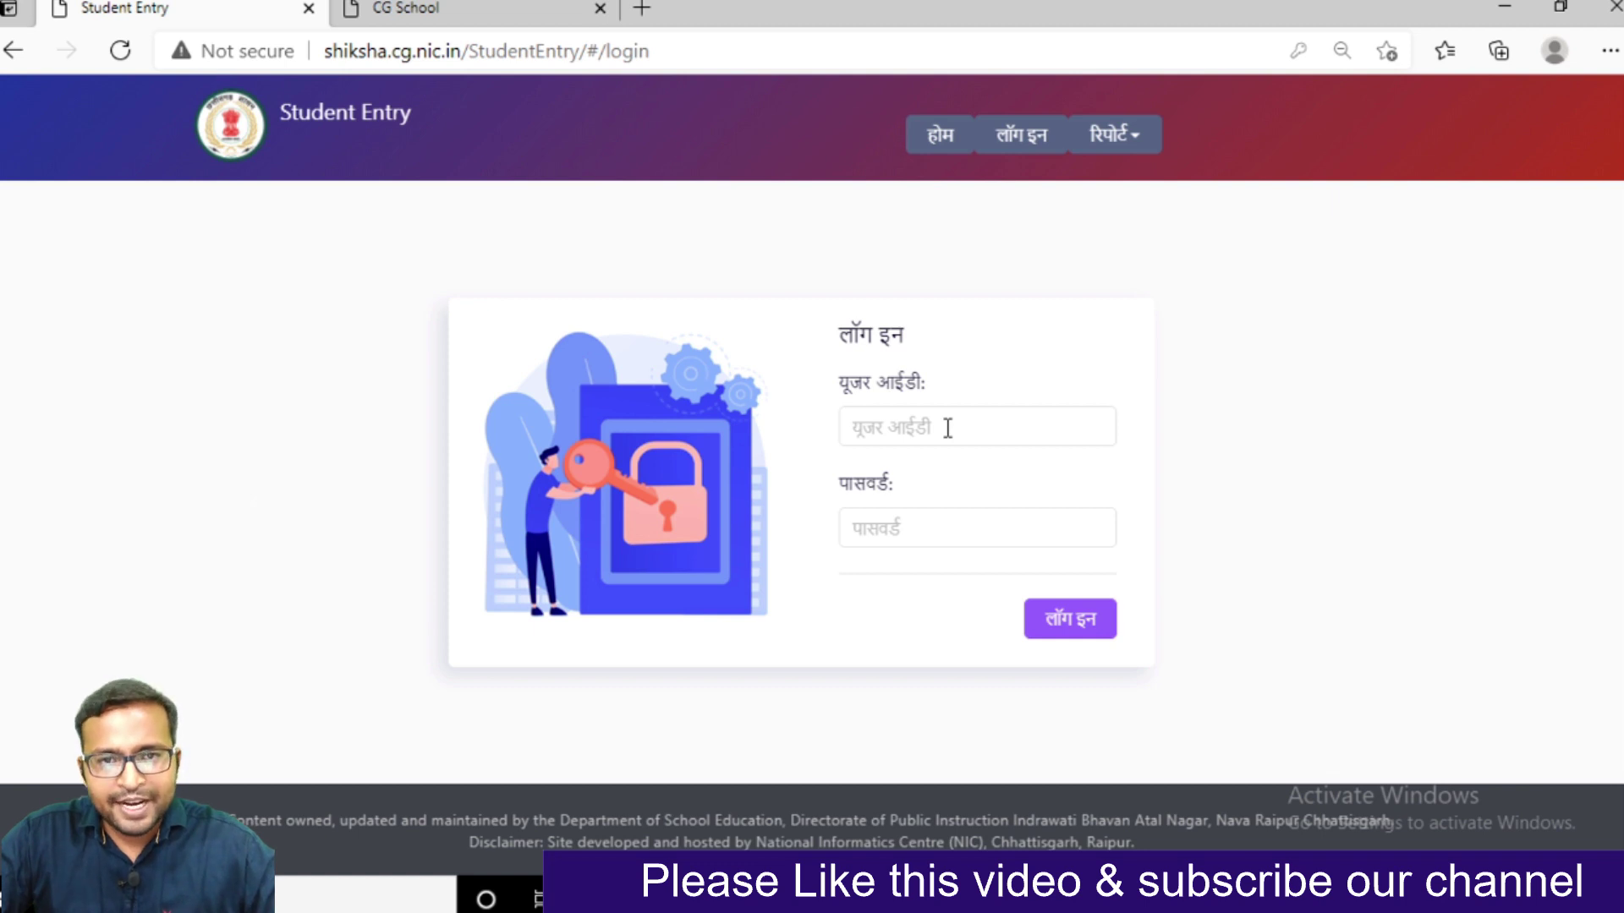
Sign in with the browser's saved teacher user ID and password
left_click(947, 427)
left_click(930, 547)
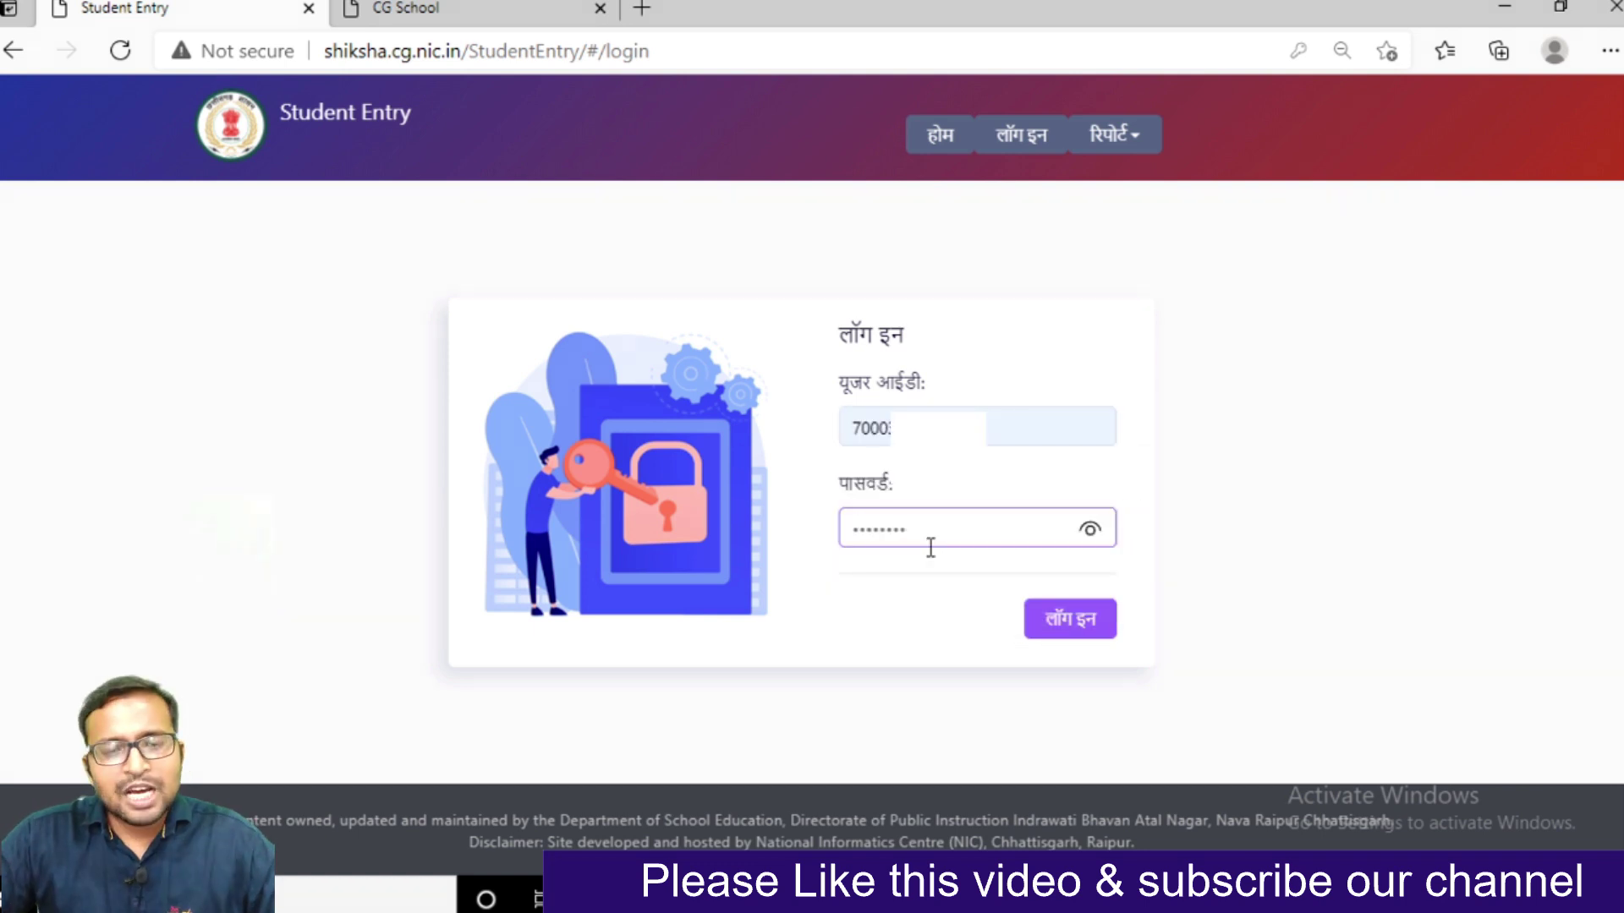
left_click(1048, 630)
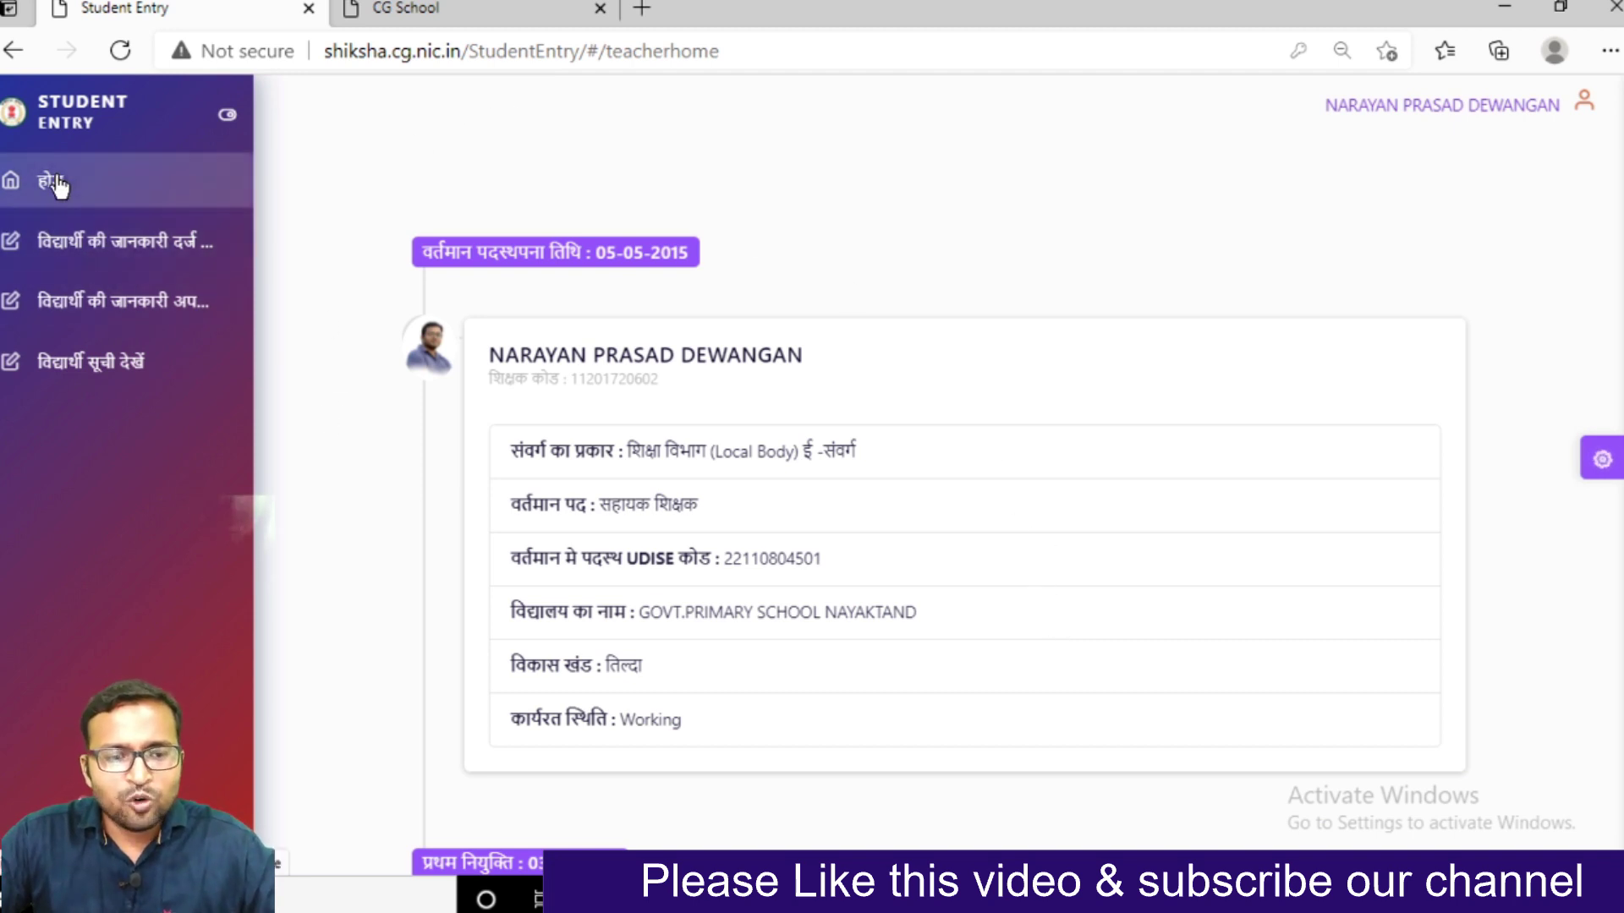
Open the new-student entry form, keeping the medium as हिंदी, and bring up the class list
left_click(71, 259)
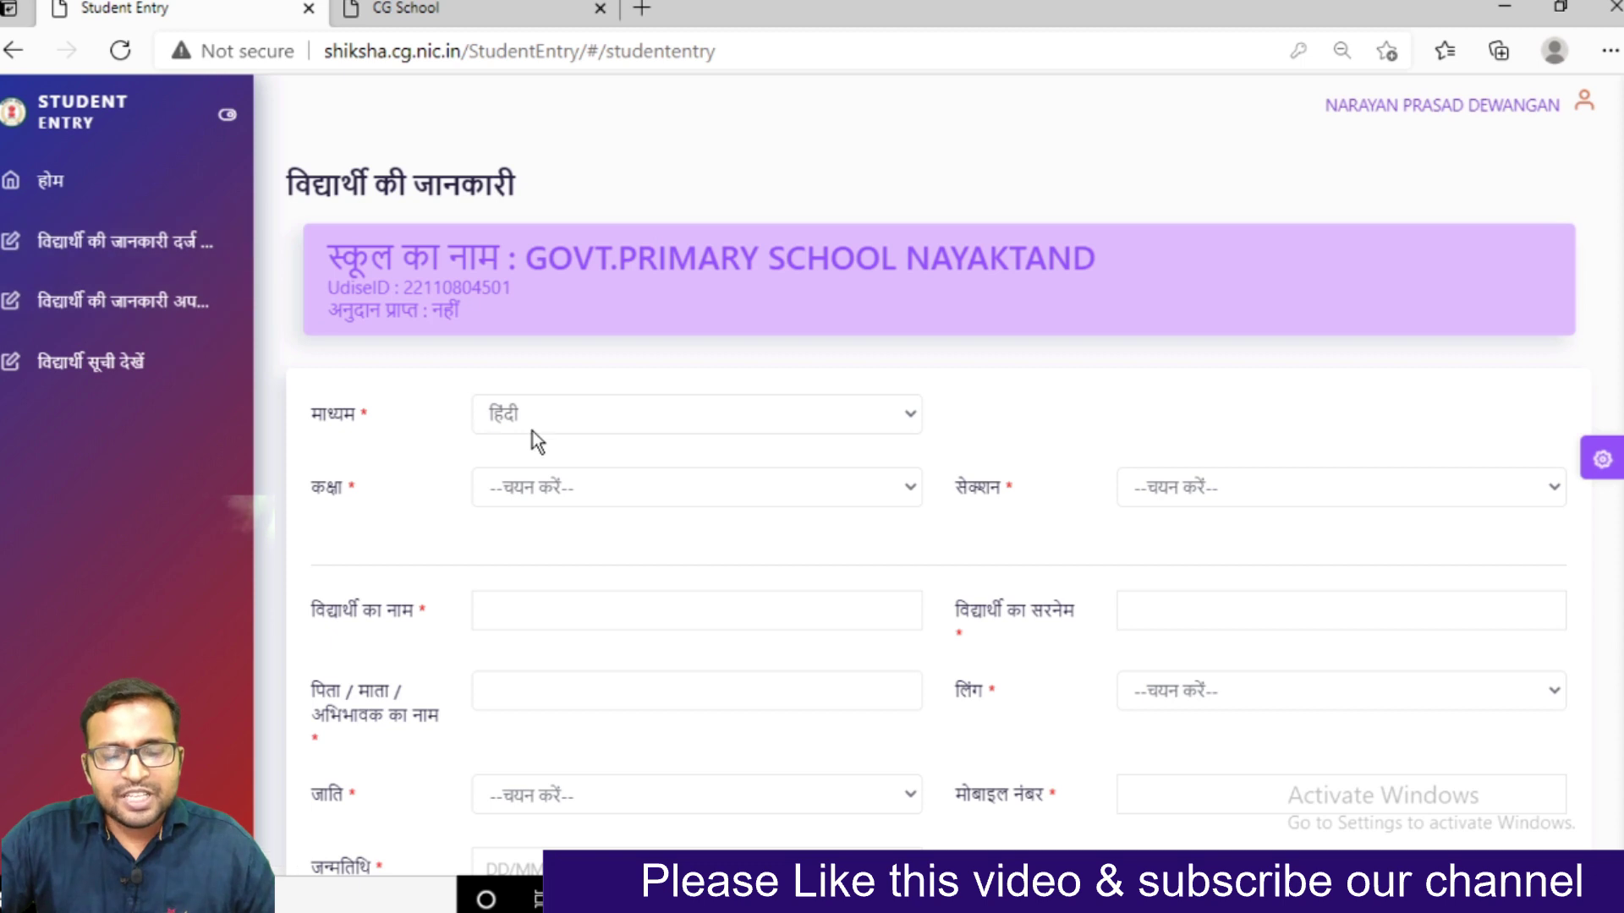
left_click(596, 417)
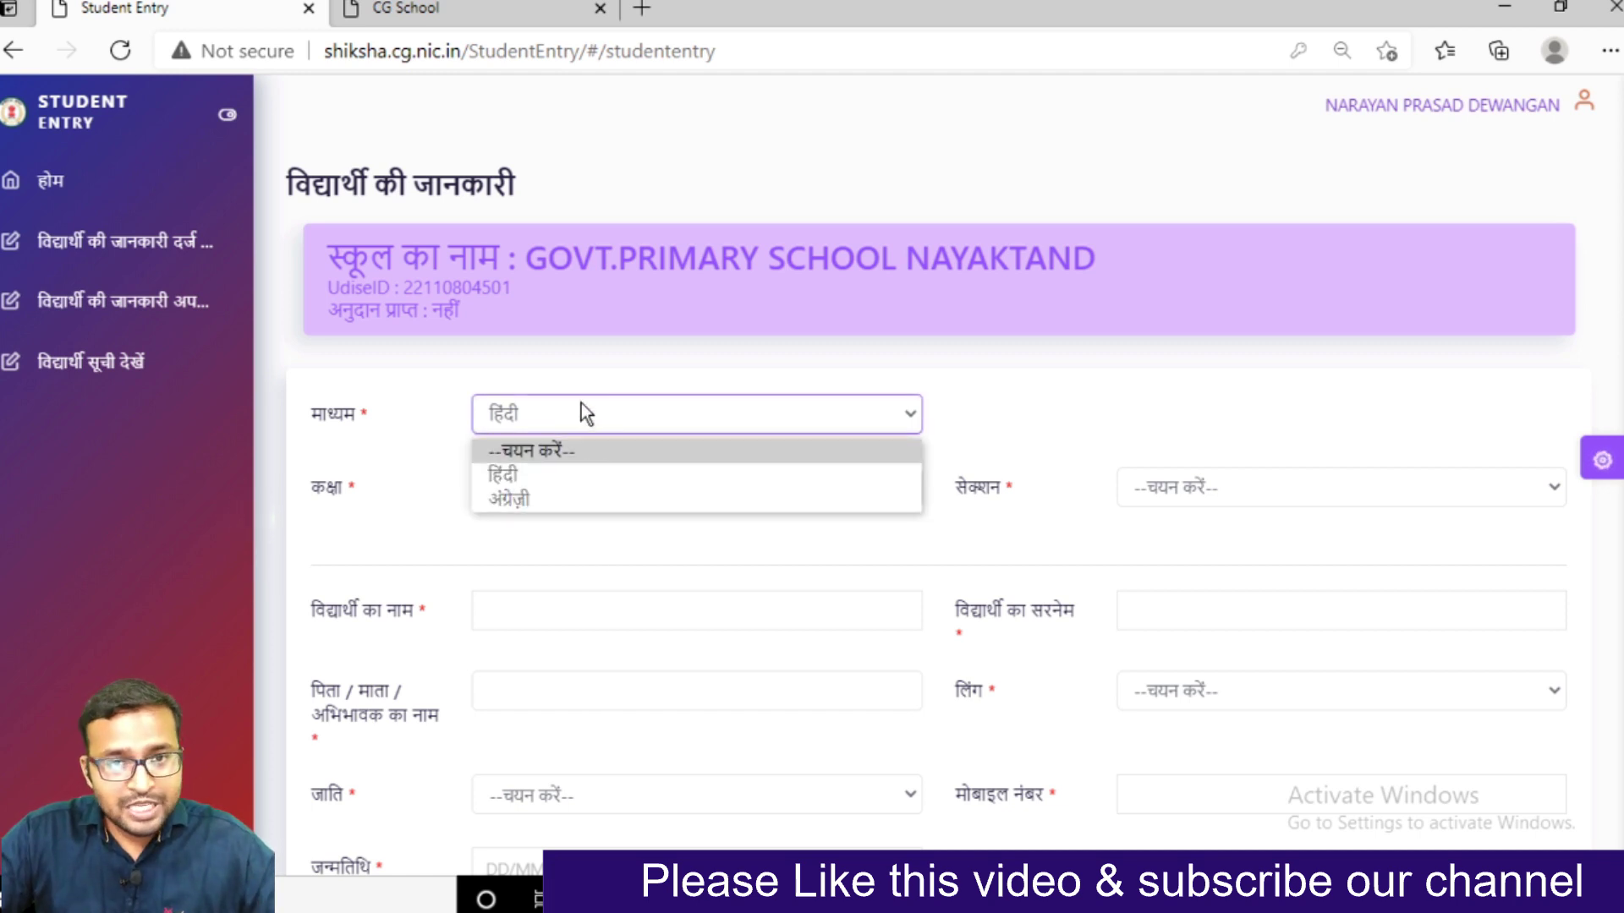
left_click(581, 402)
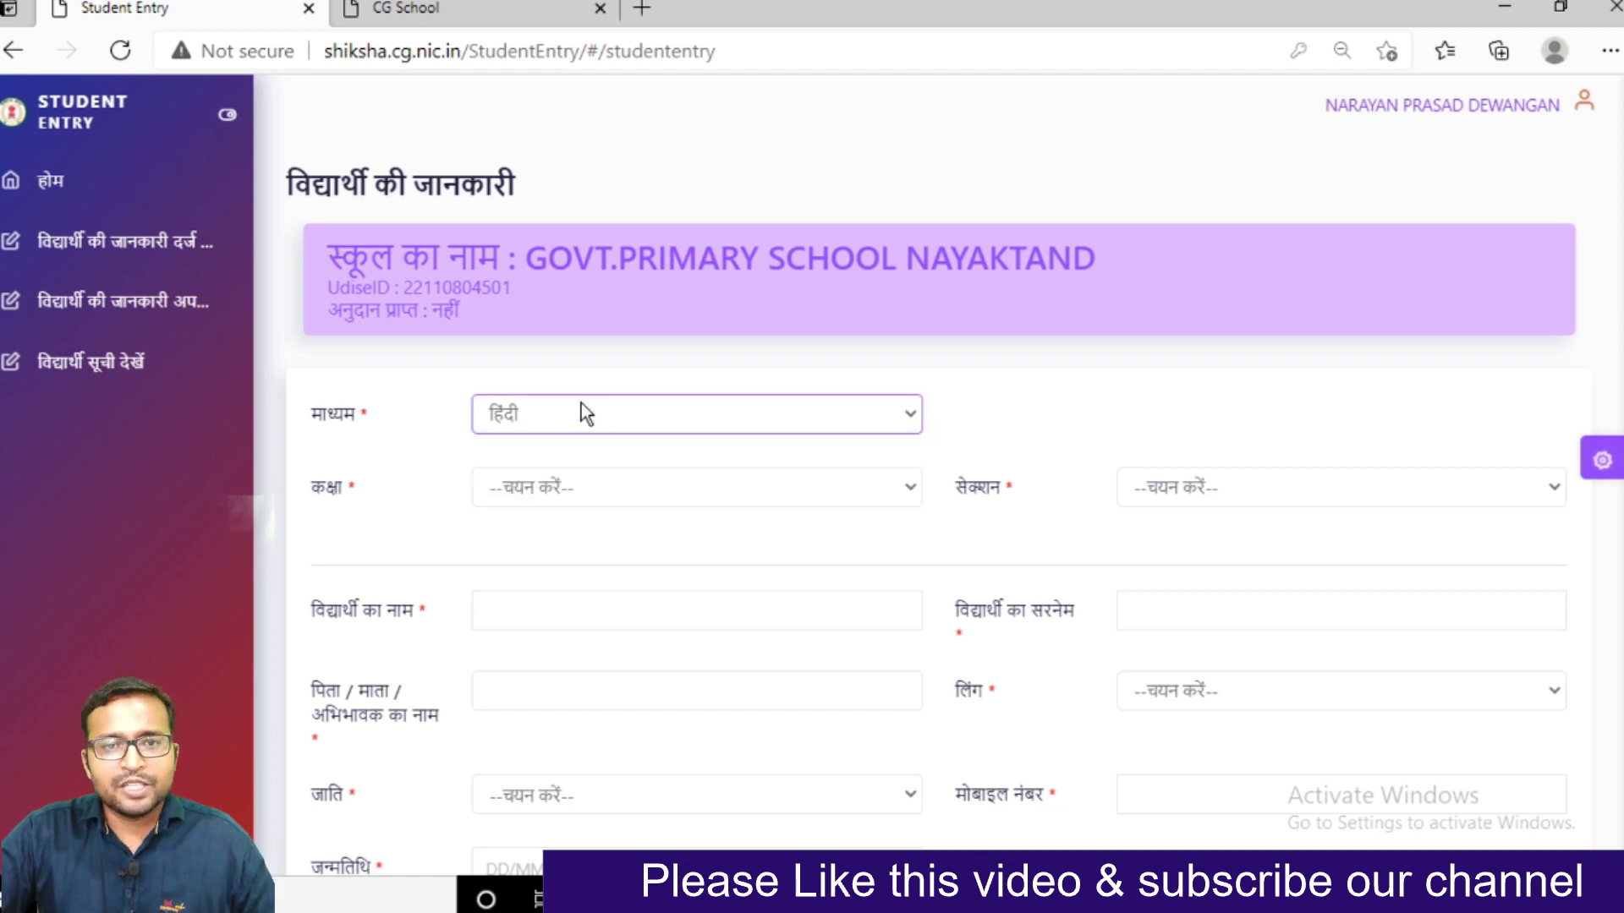
left_click(578, 484)
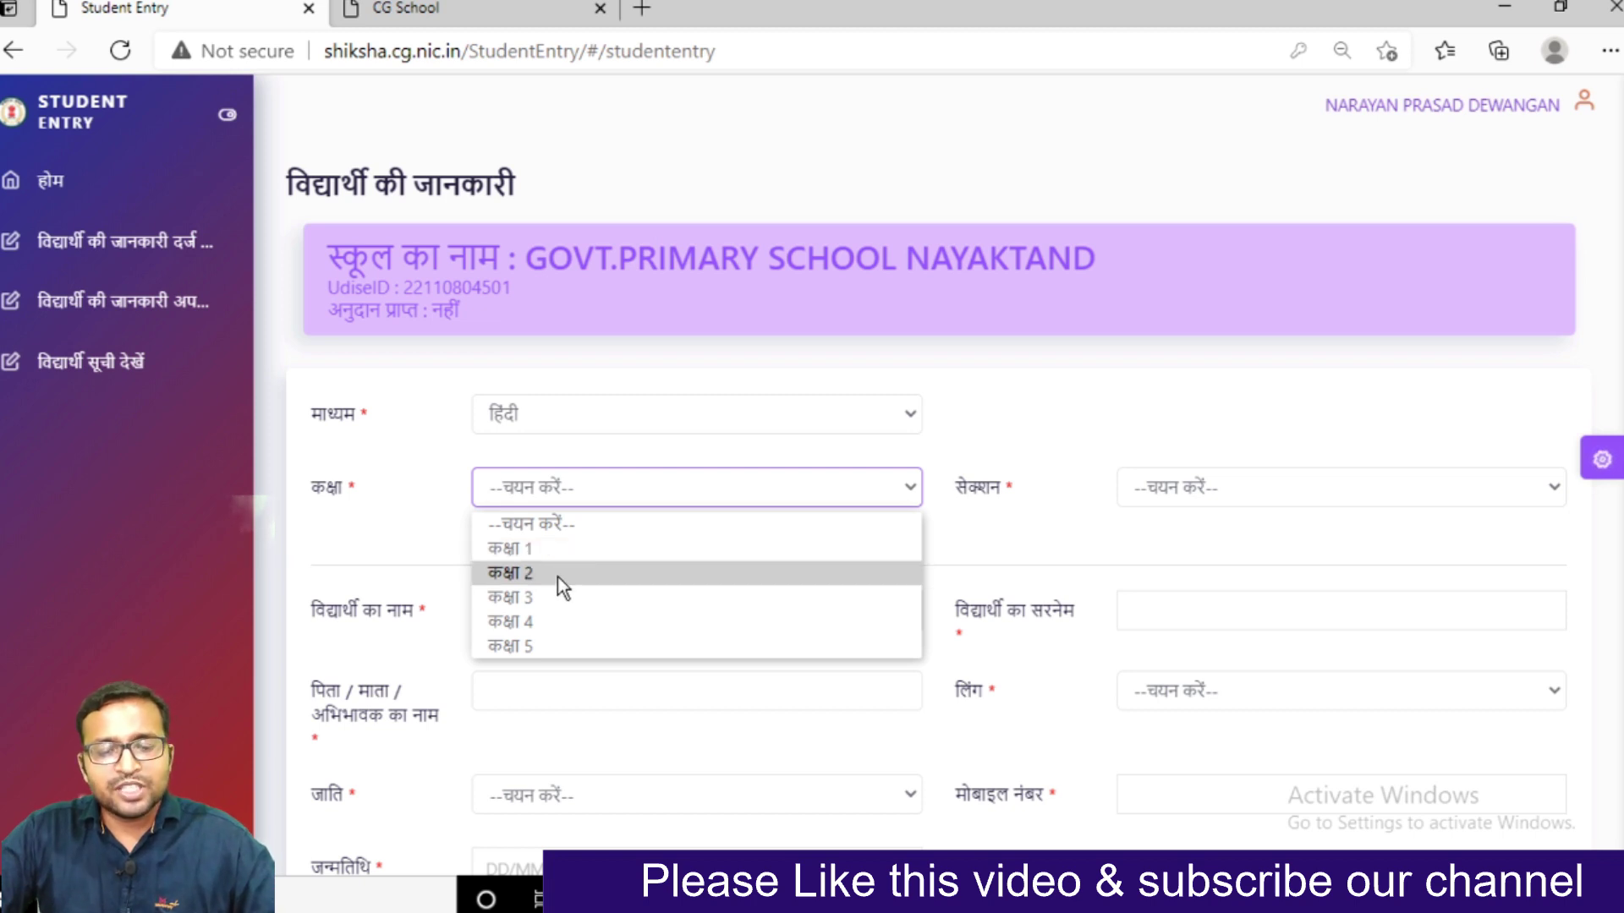
Select class 2 and enter the student's first name and surname
left_click(556, 577)
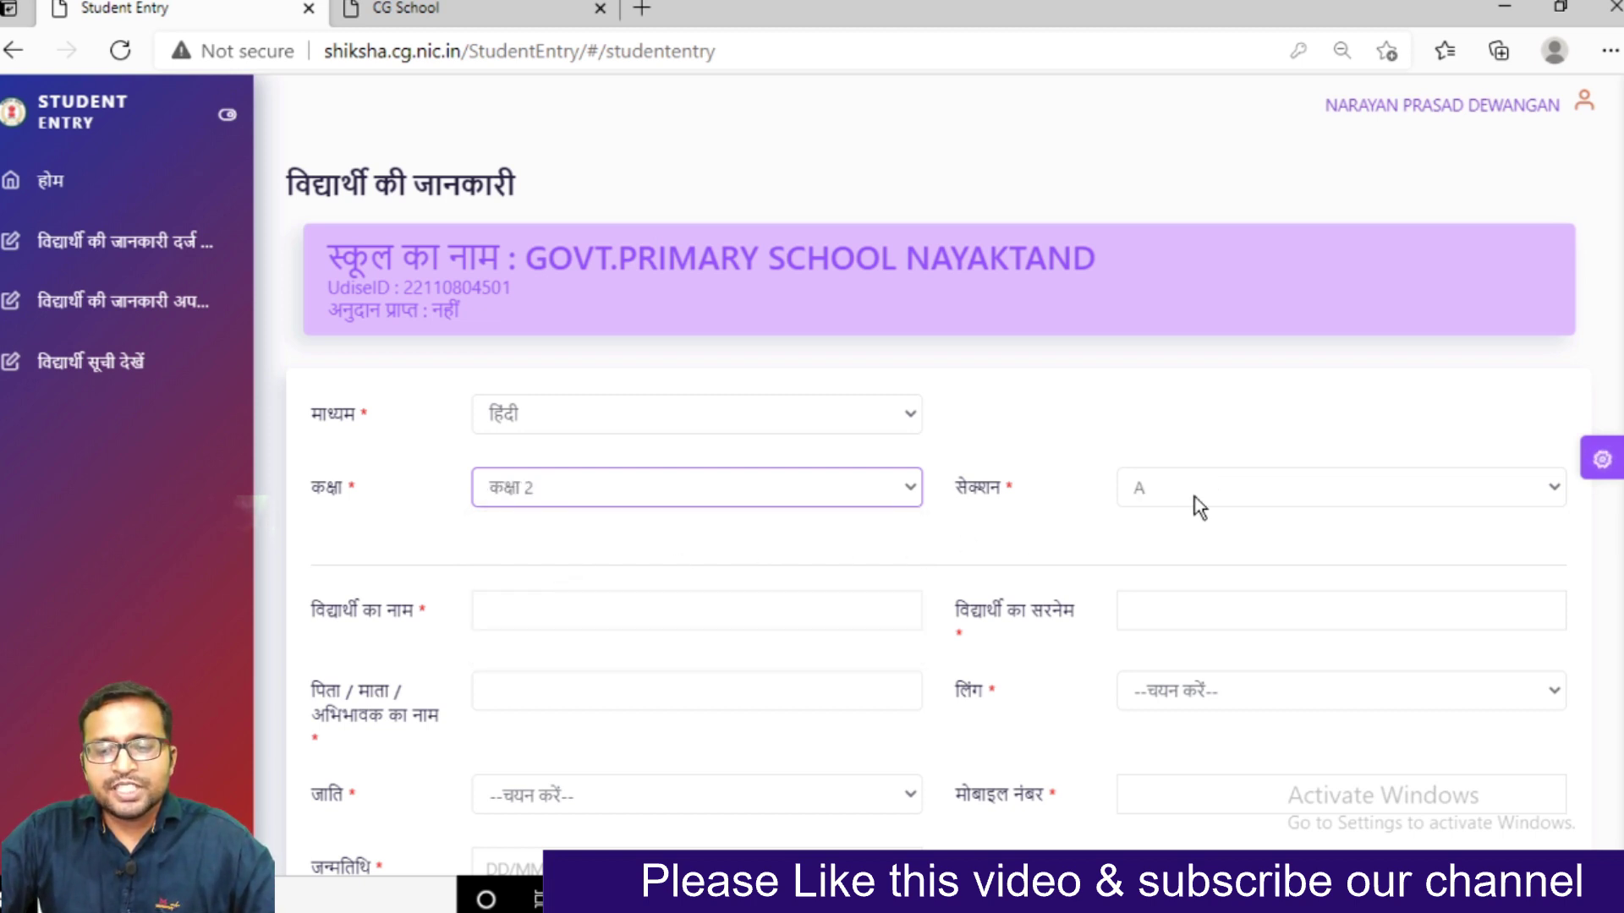
left_click(523, 606)
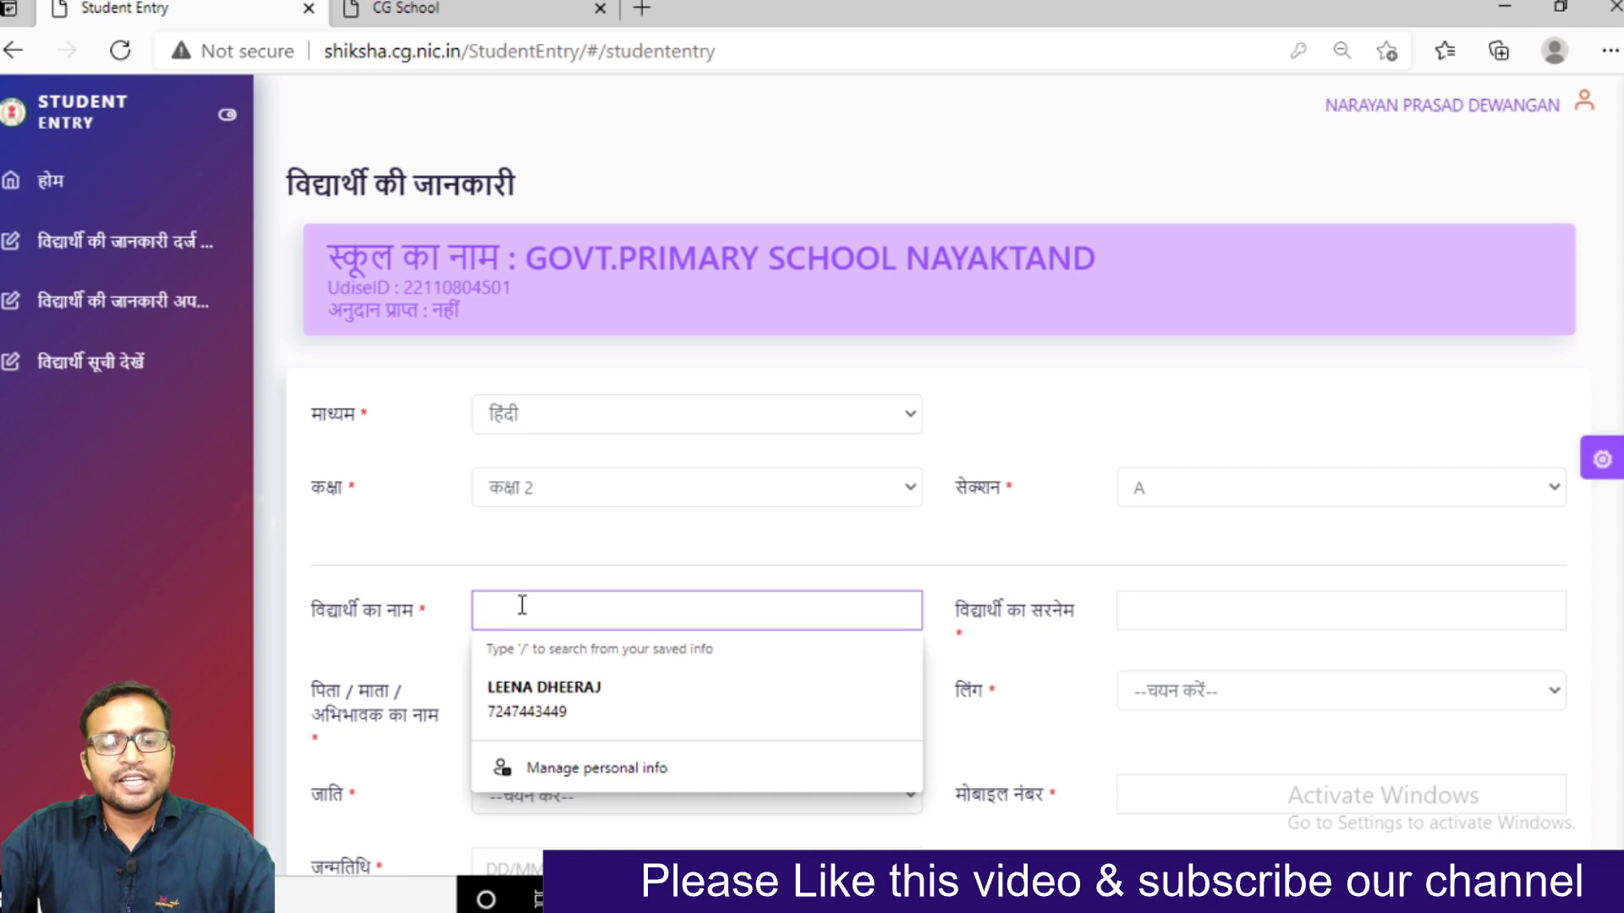
key("Tab")
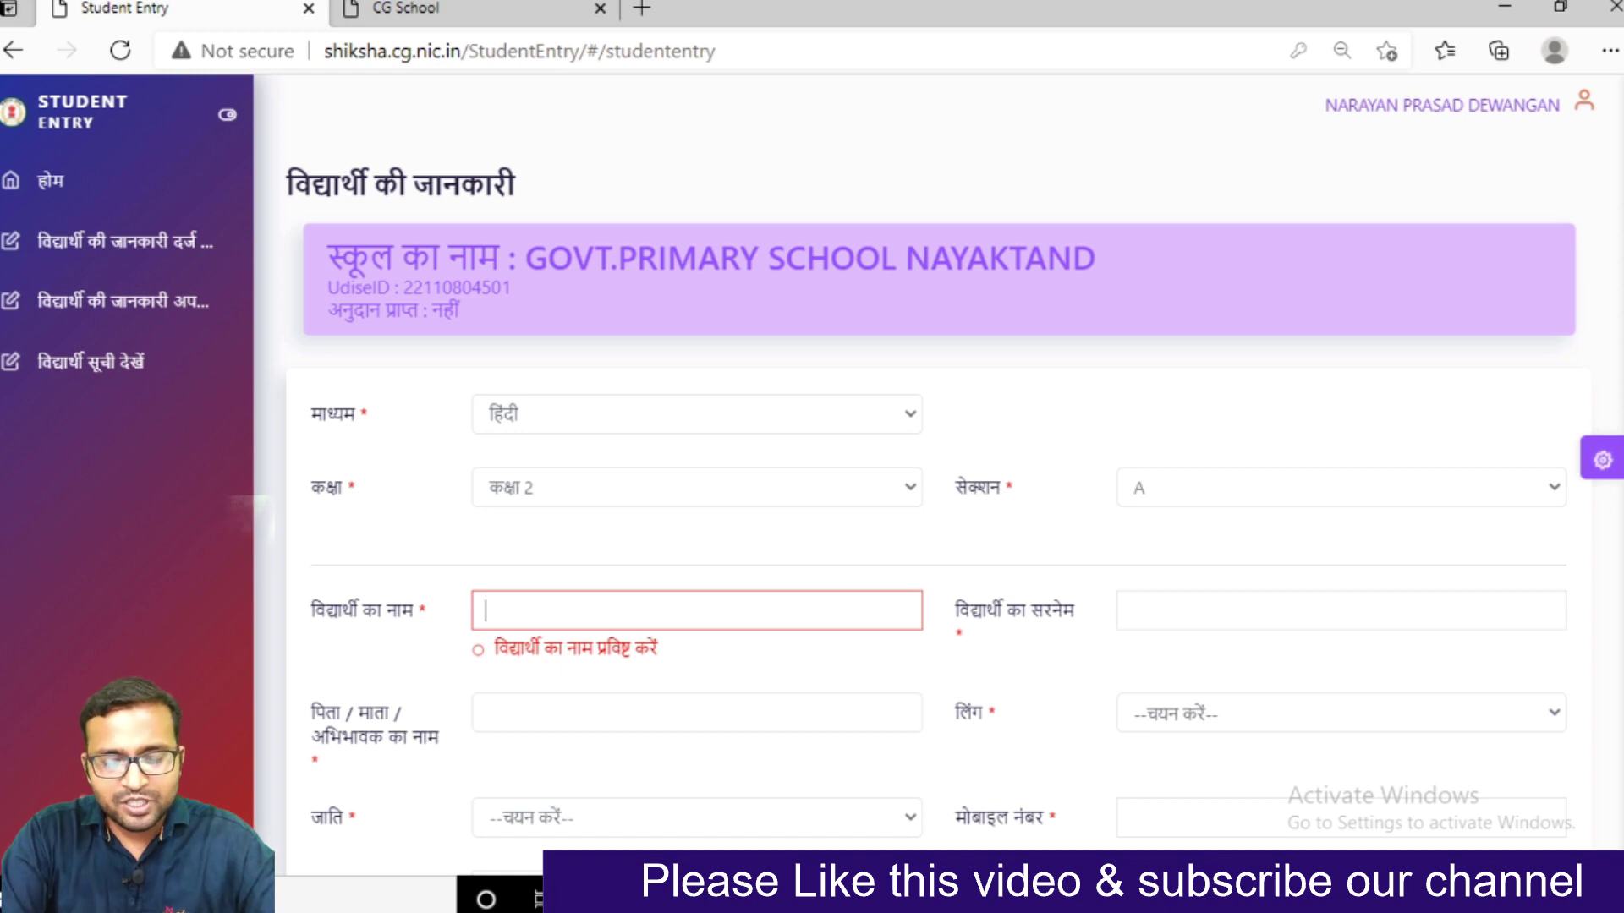
type("Y")
key("BackSpace")
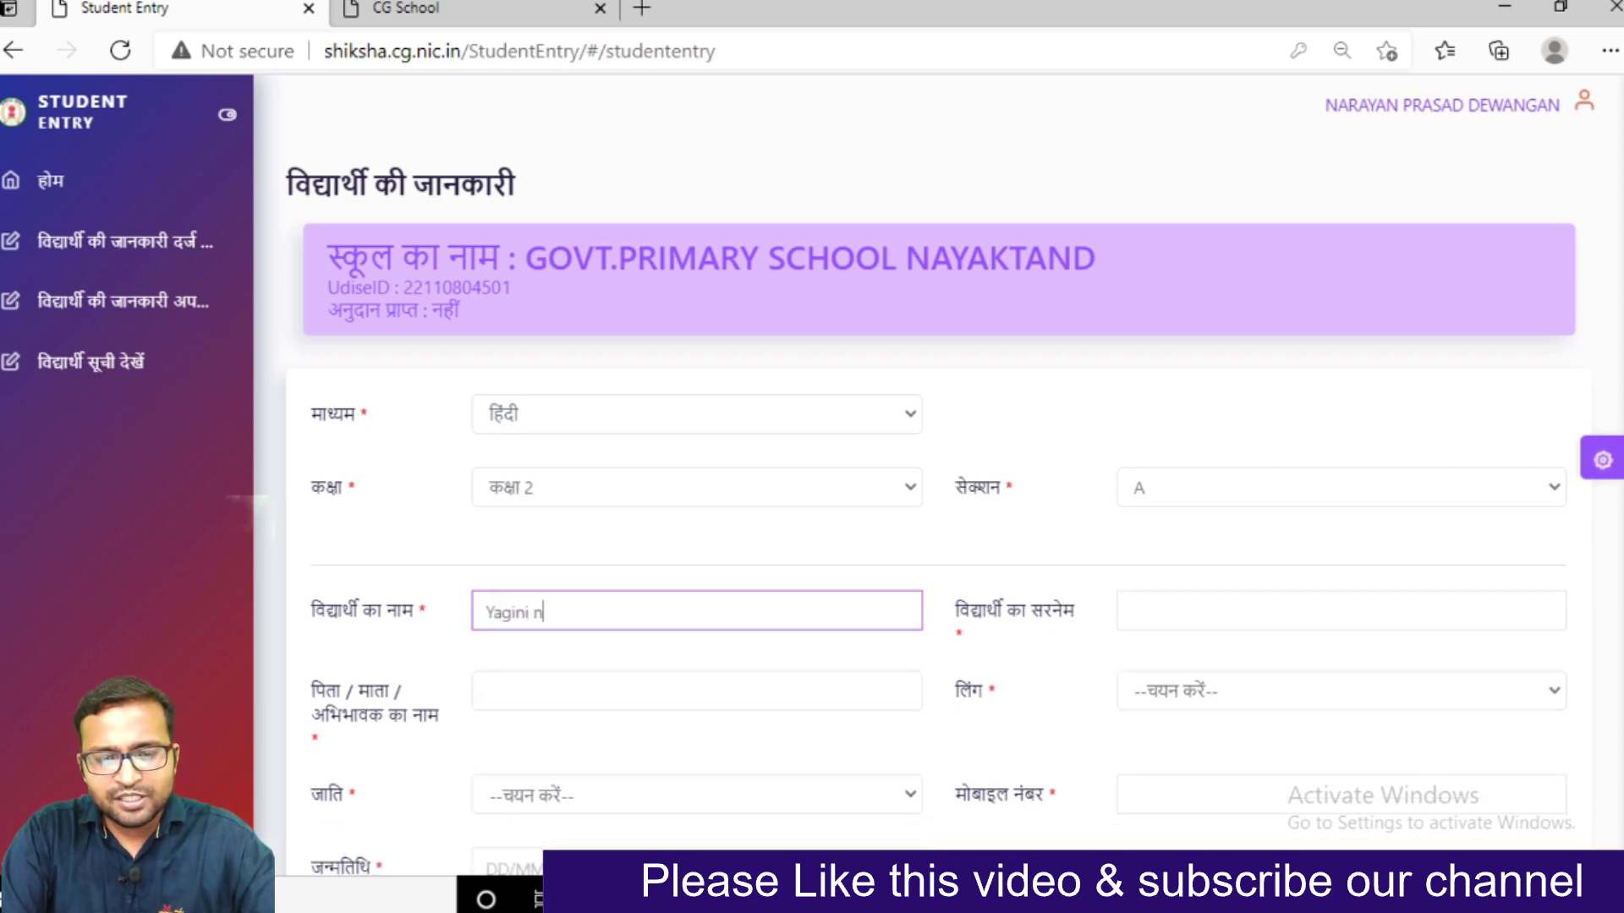
left_click(1131, 610)
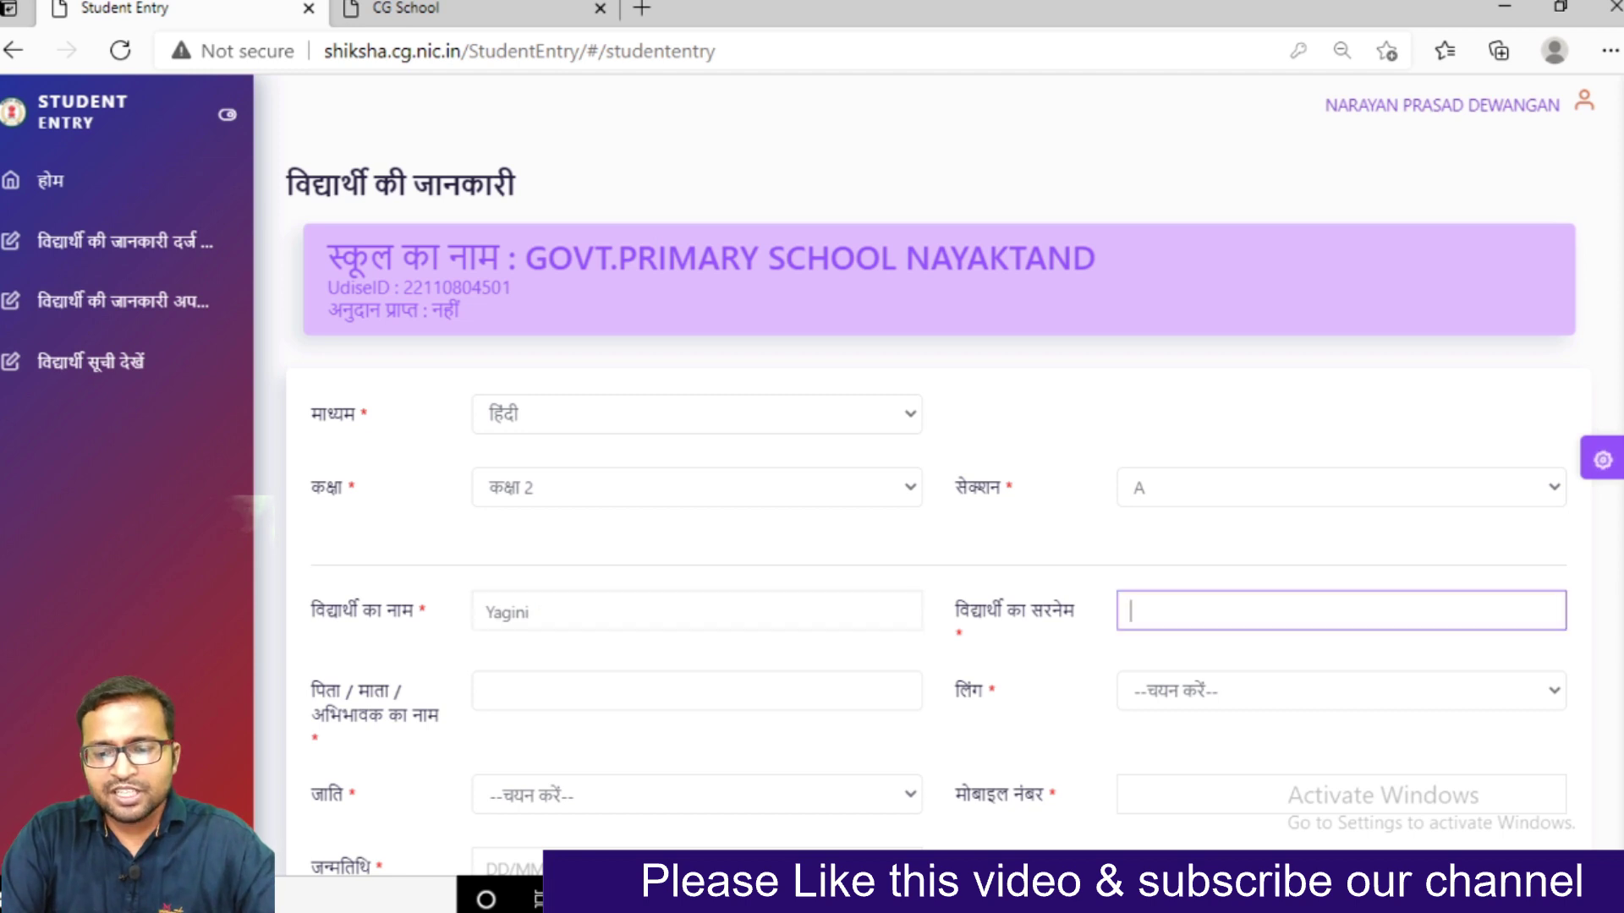
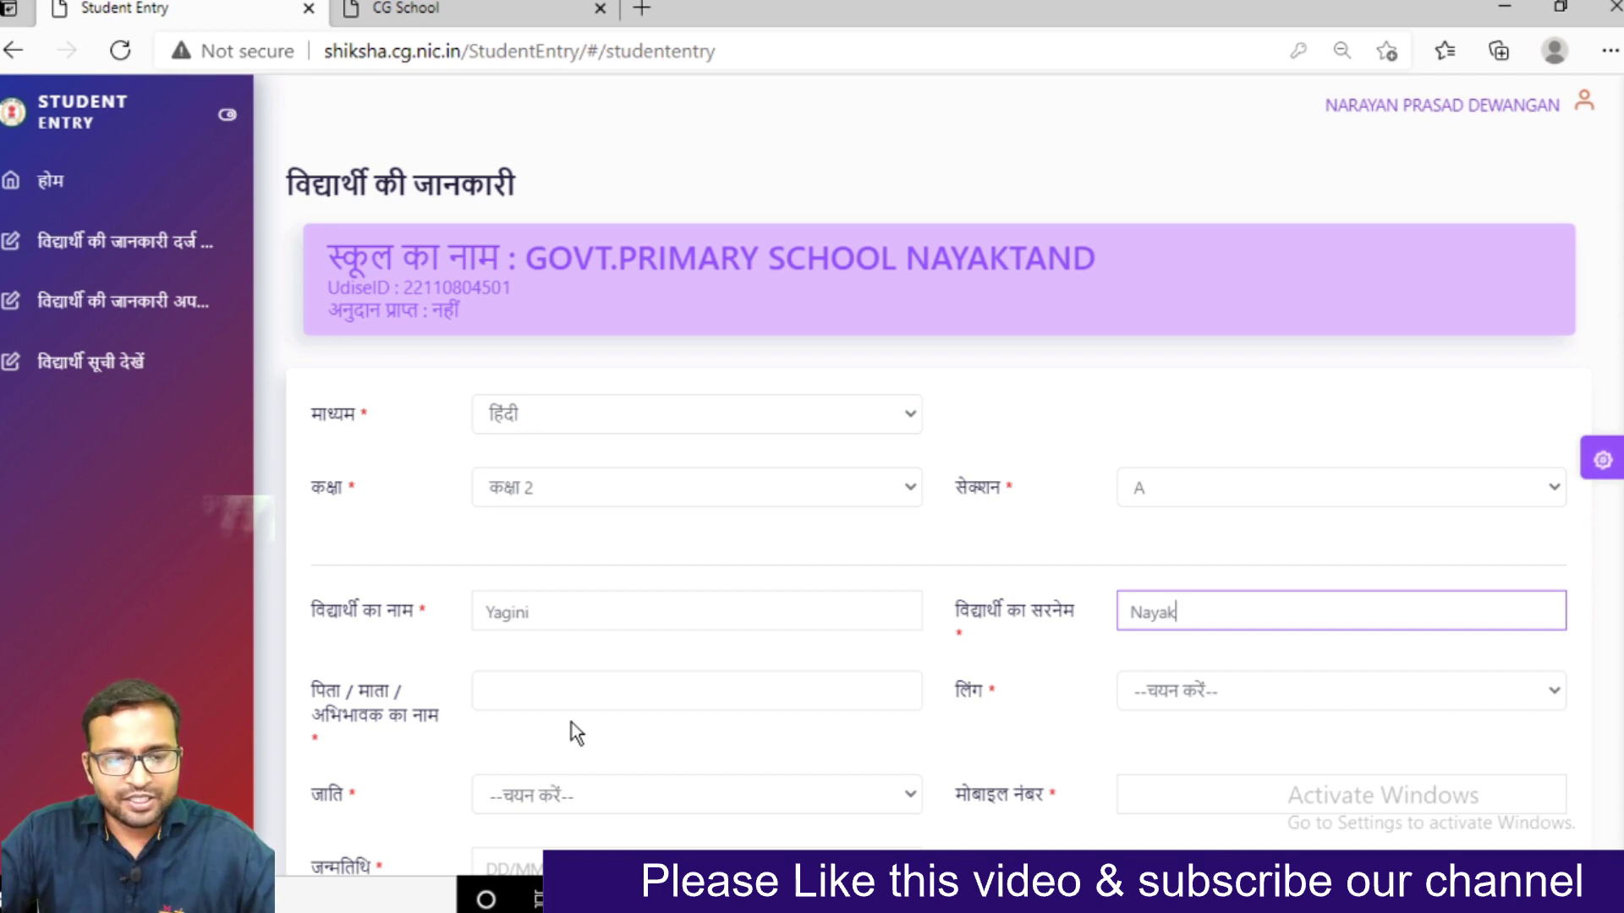
Enter the guardian's full name in the पिता / माता / अभिभावक का नाम field
left_click(515, 692)
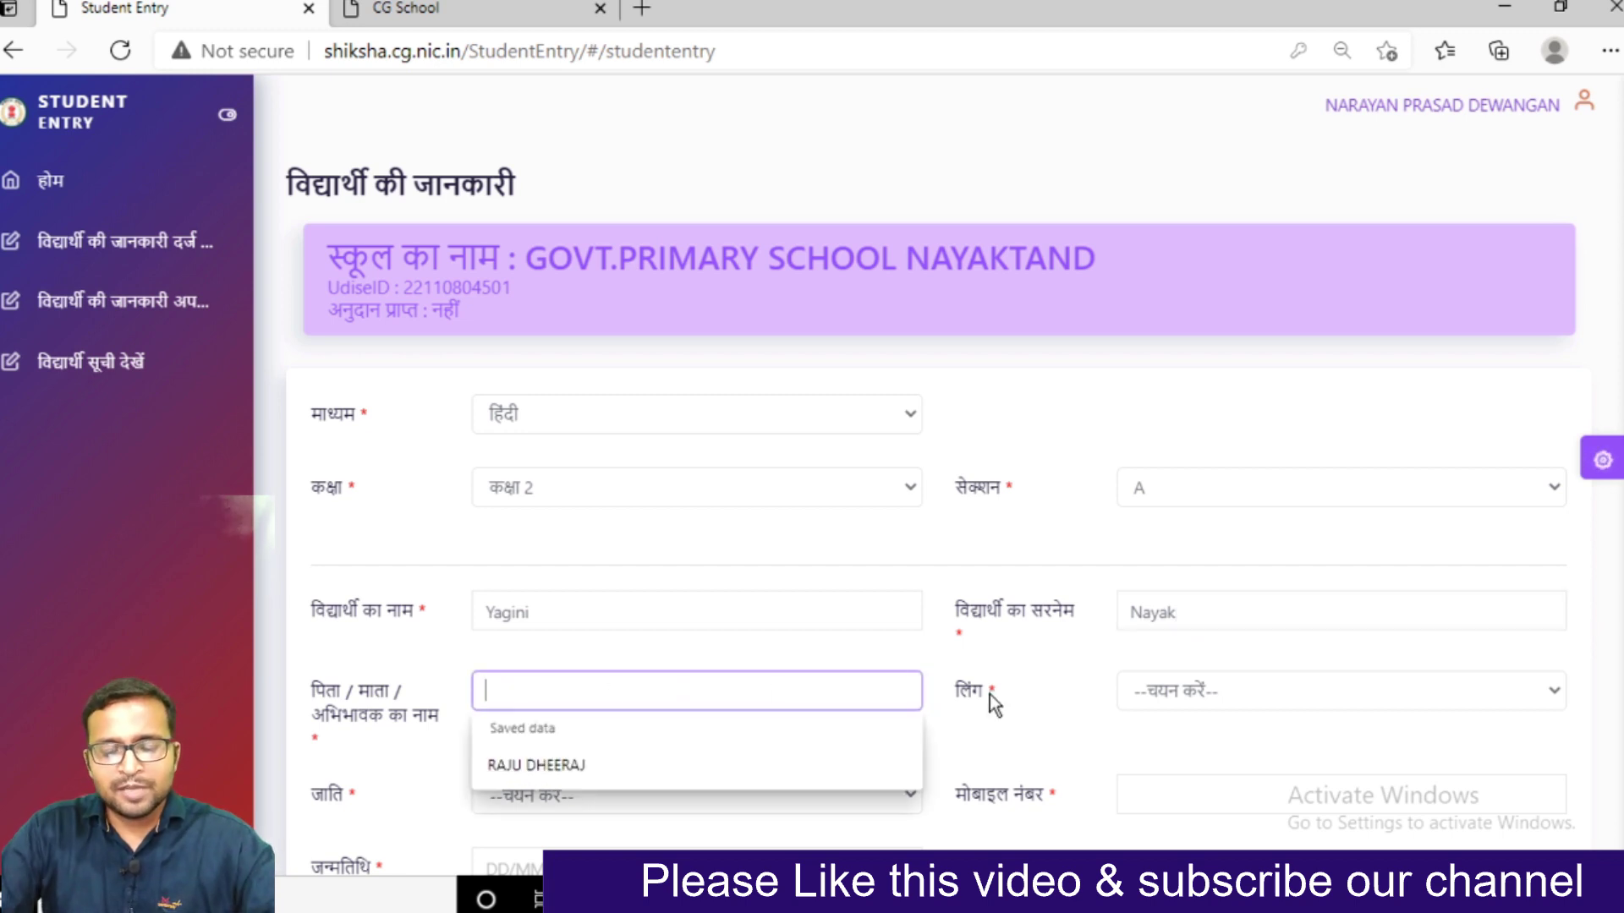
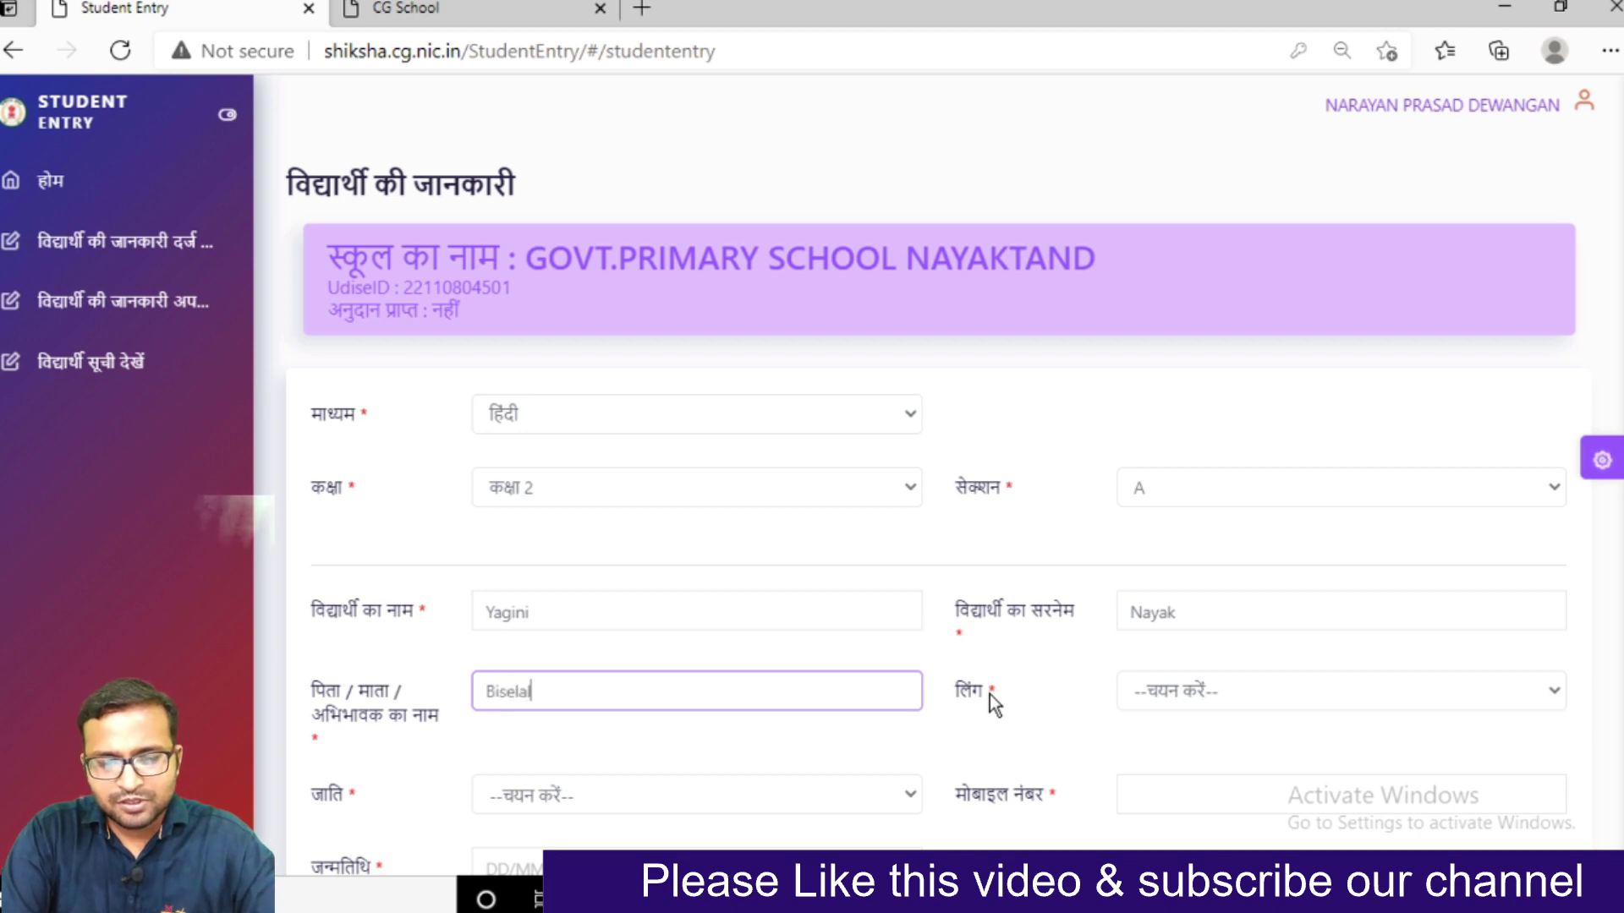
key("Tab")
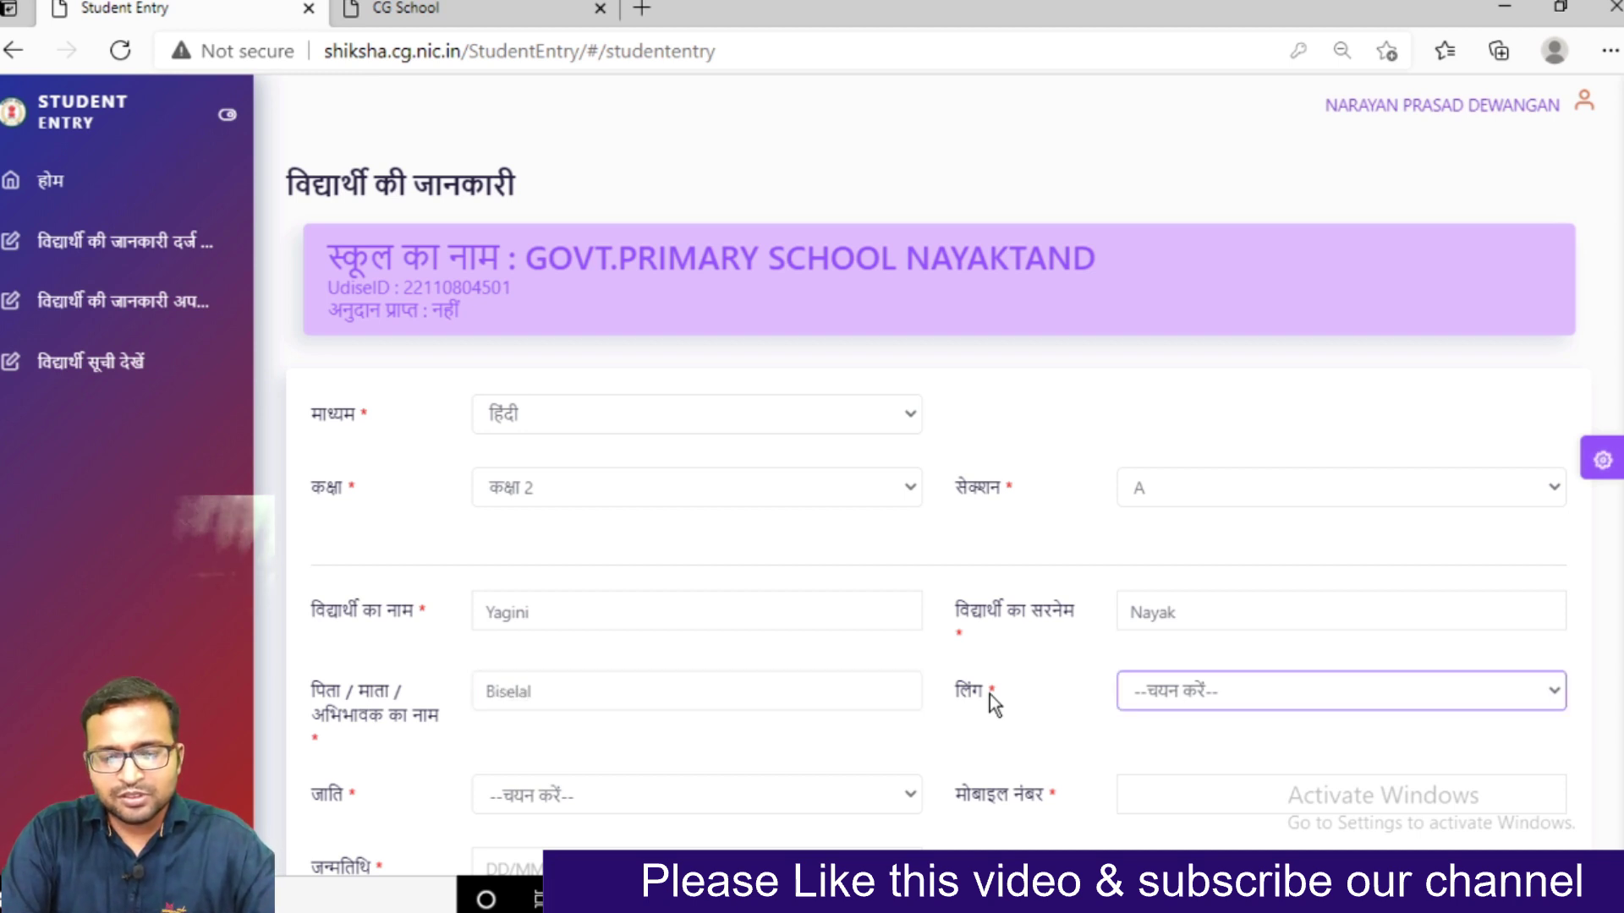
left_click(659, 691)
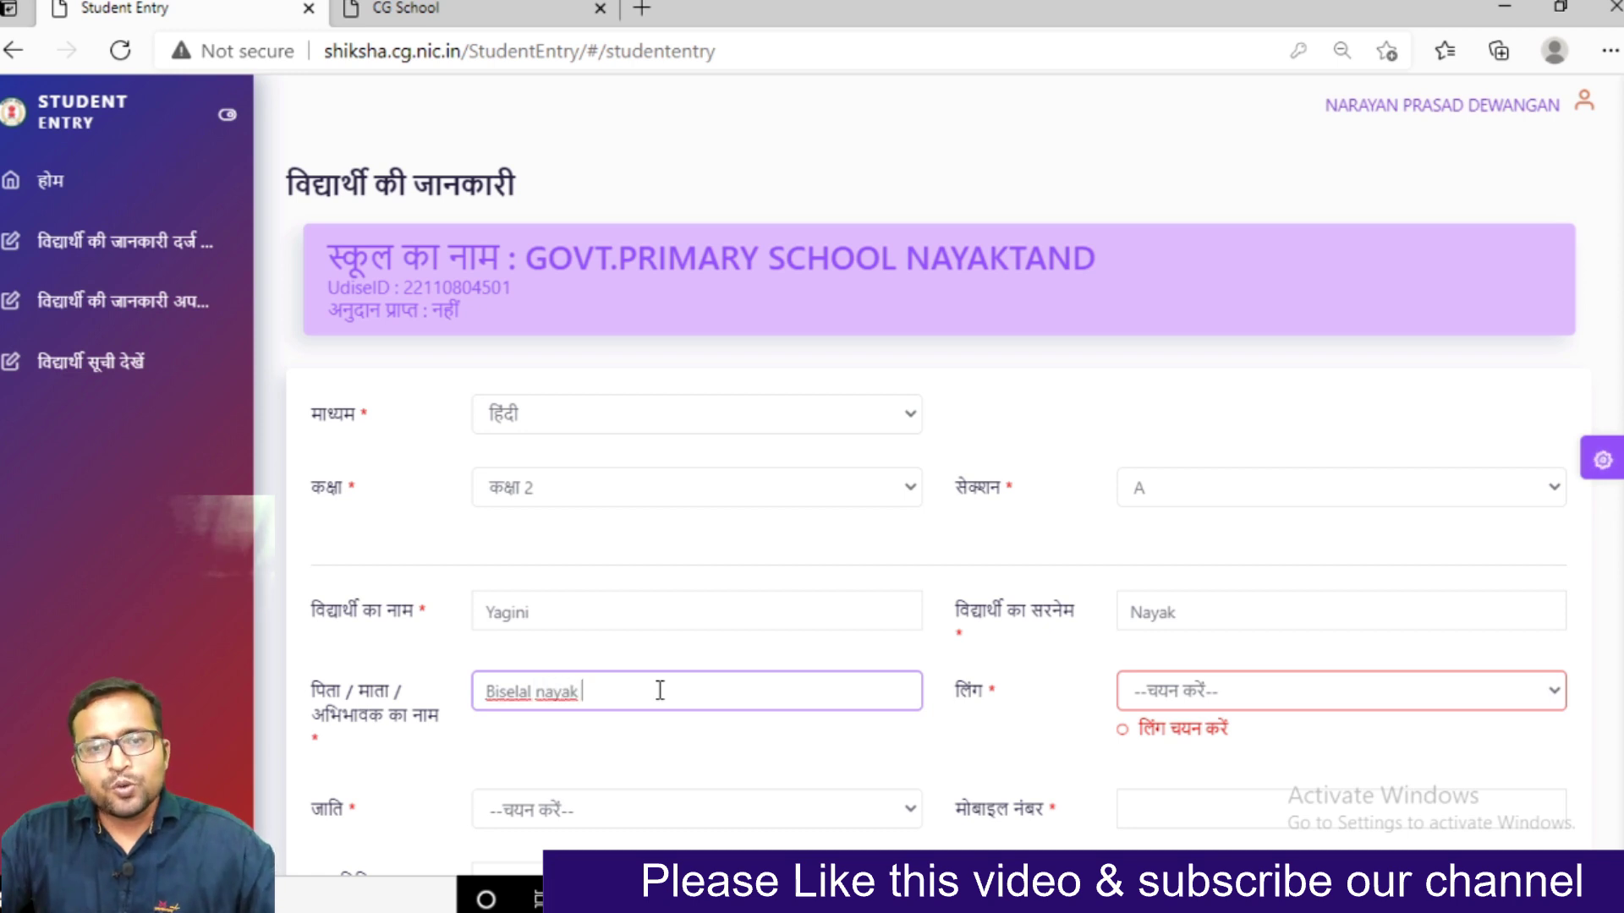
left_click(1187, 697)
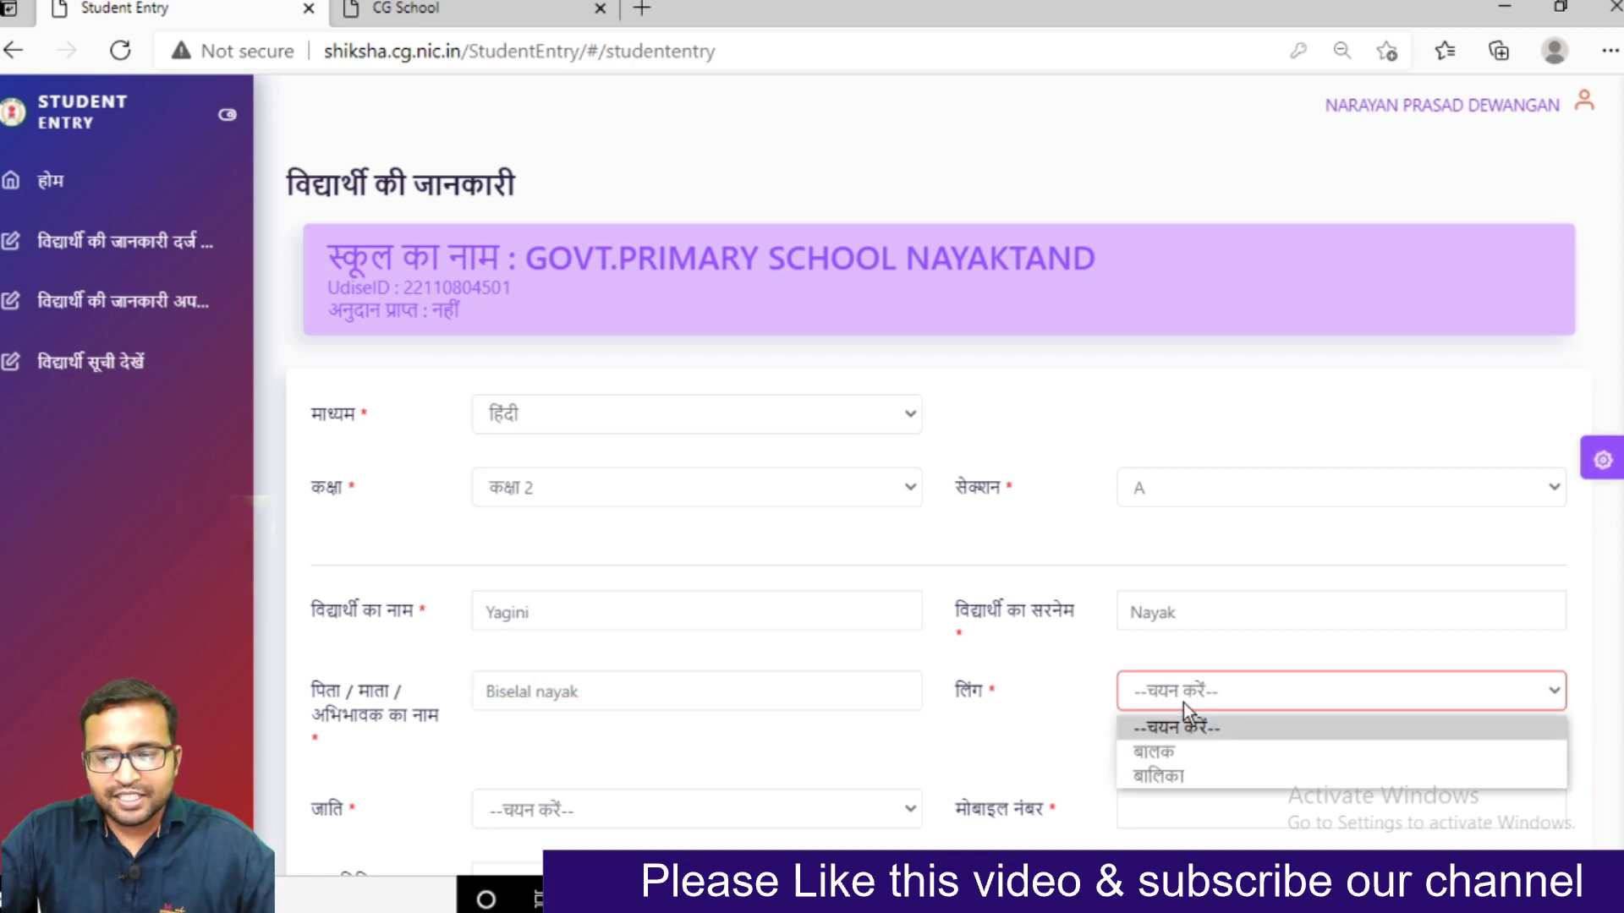
Set the student's gender to बालिका and caste to OBC
left_click(1156, 776)
scroll(857, 737, "down", 3)
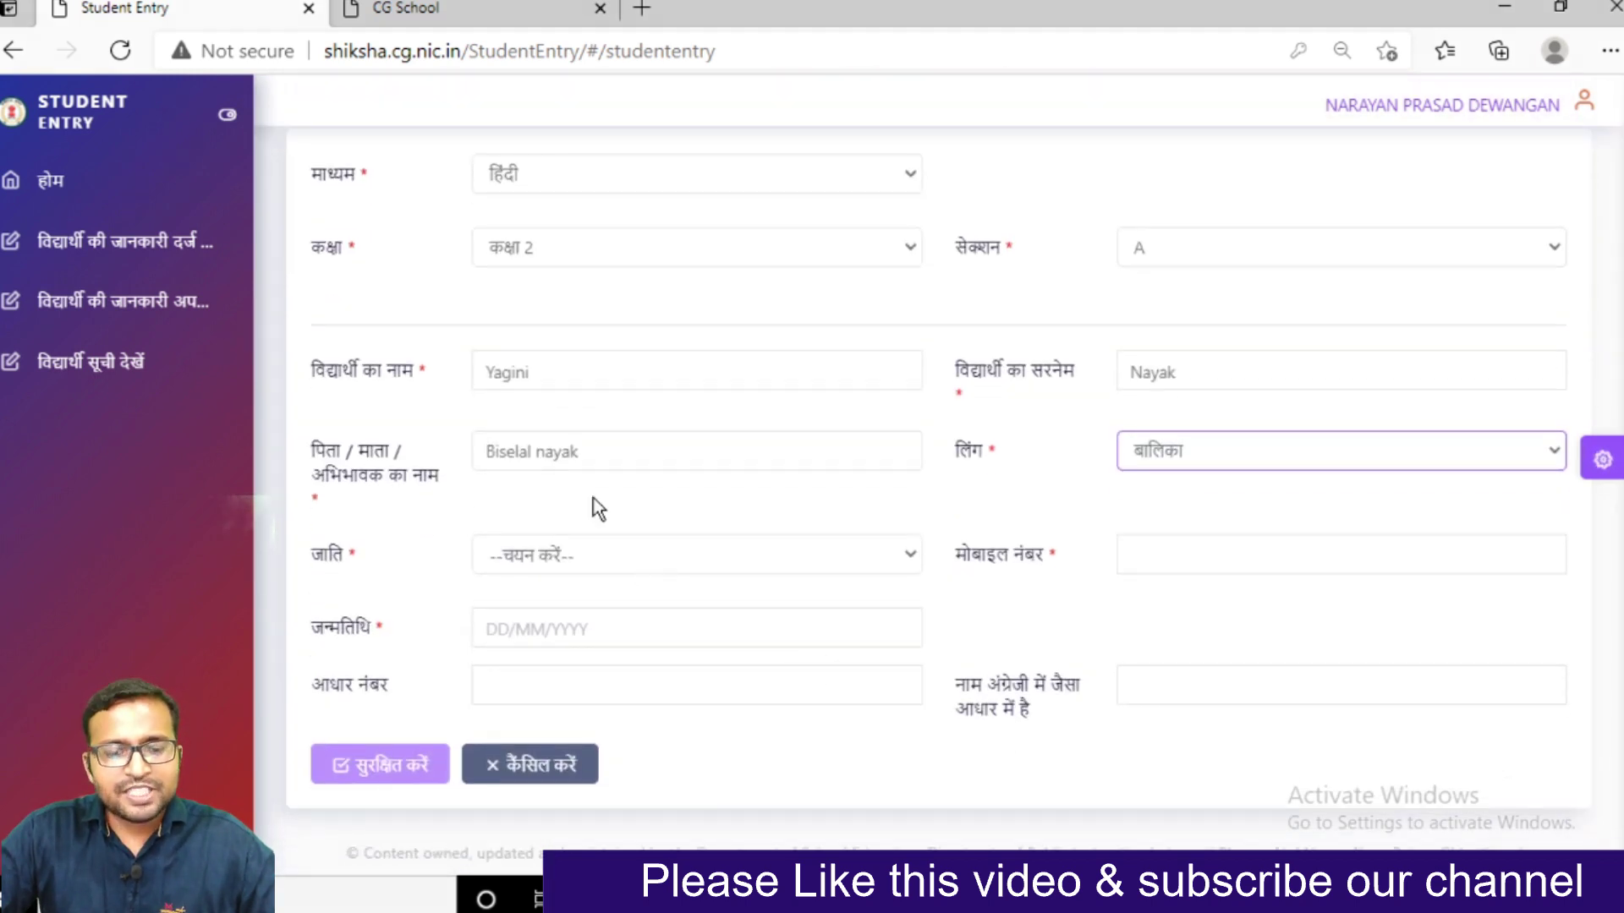
left_click(549, 564)
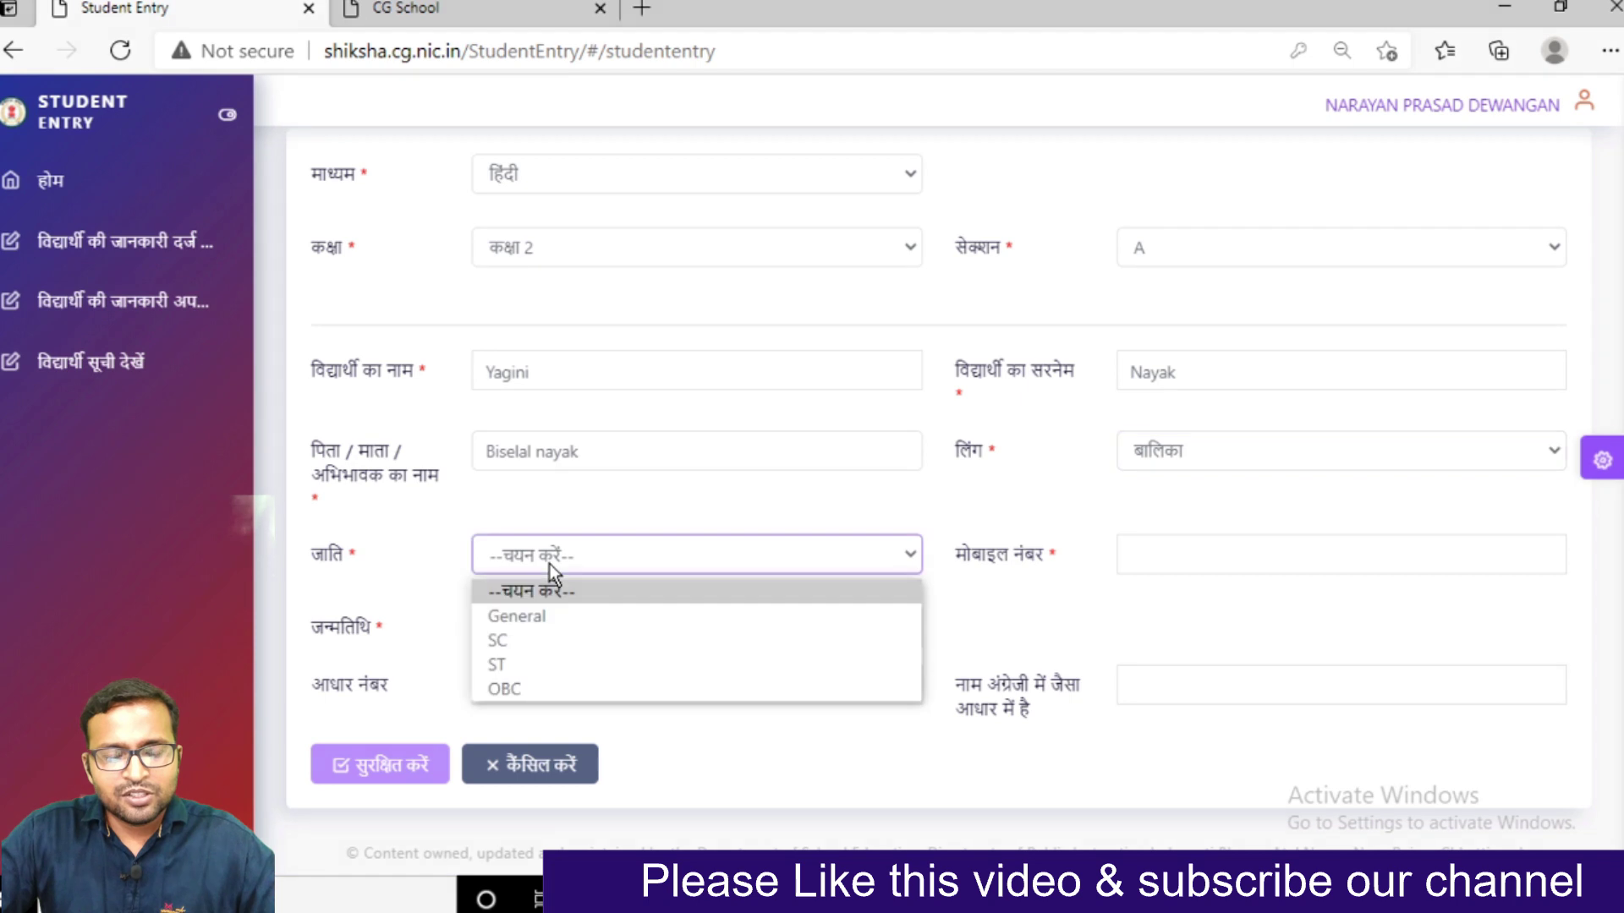
left_click(539, 685)
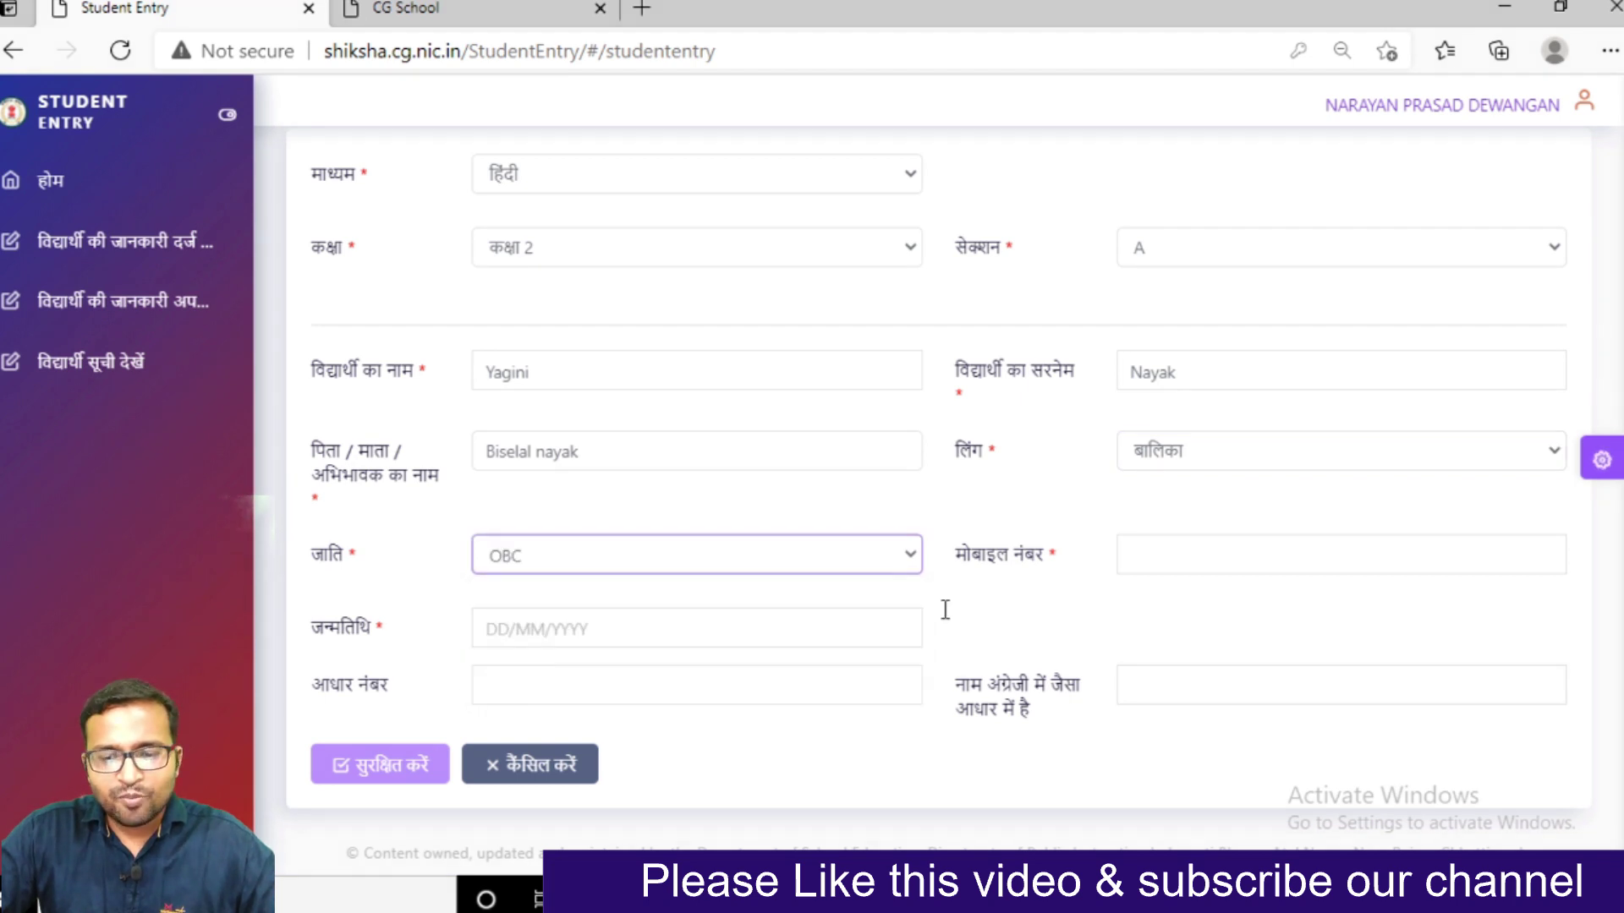
Enter the student's mobile number and birth date 12/04/2014
left_click(1167, 554)
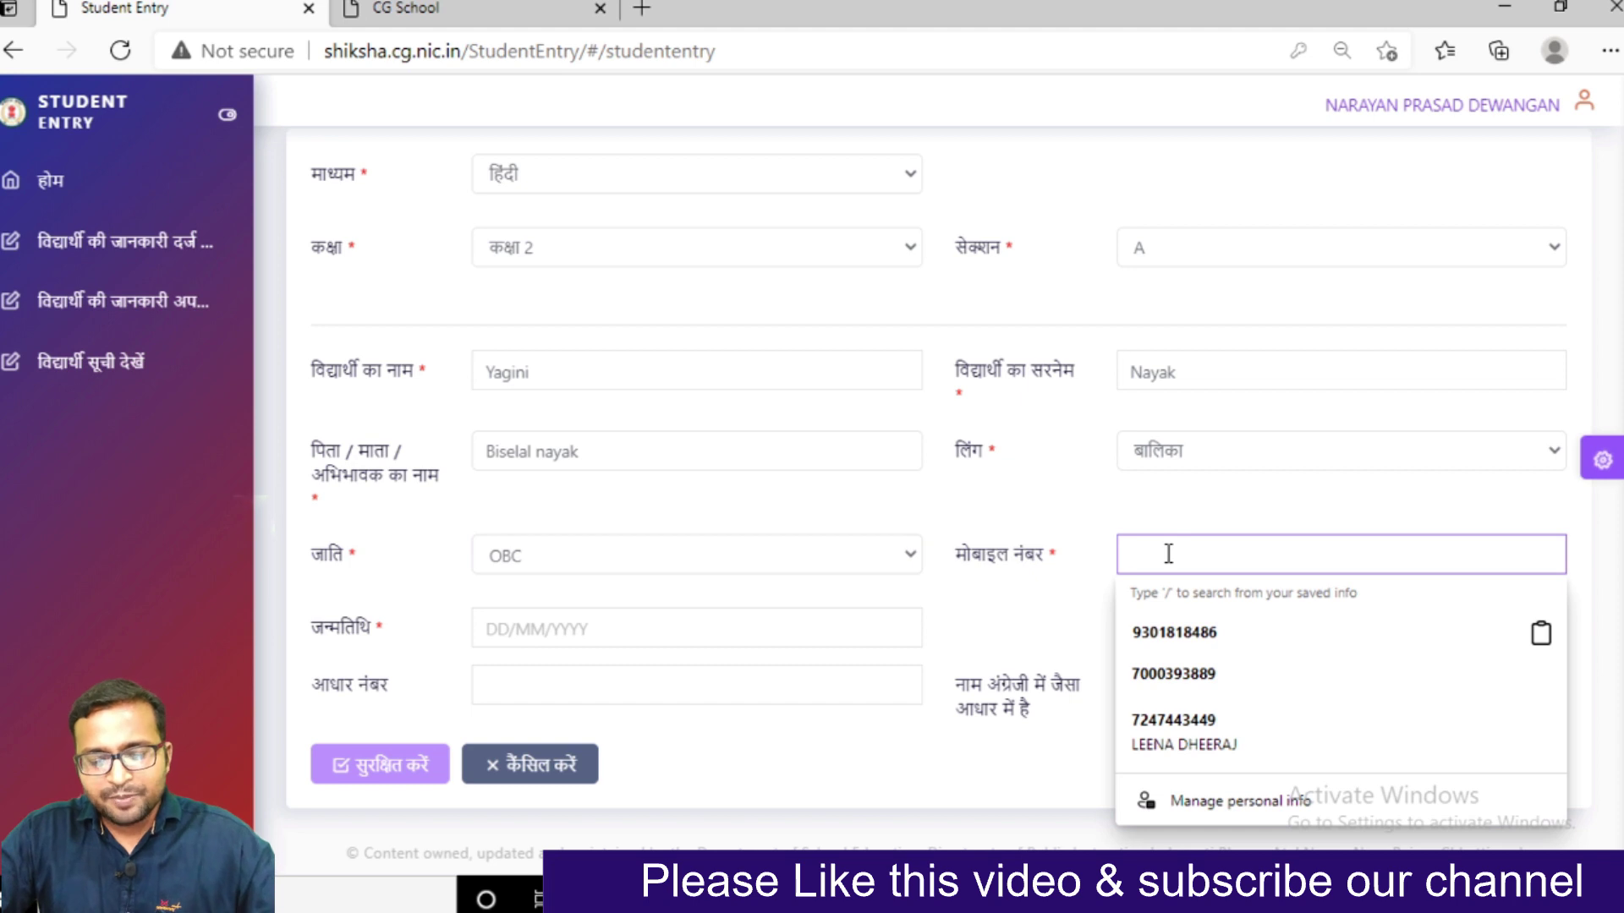
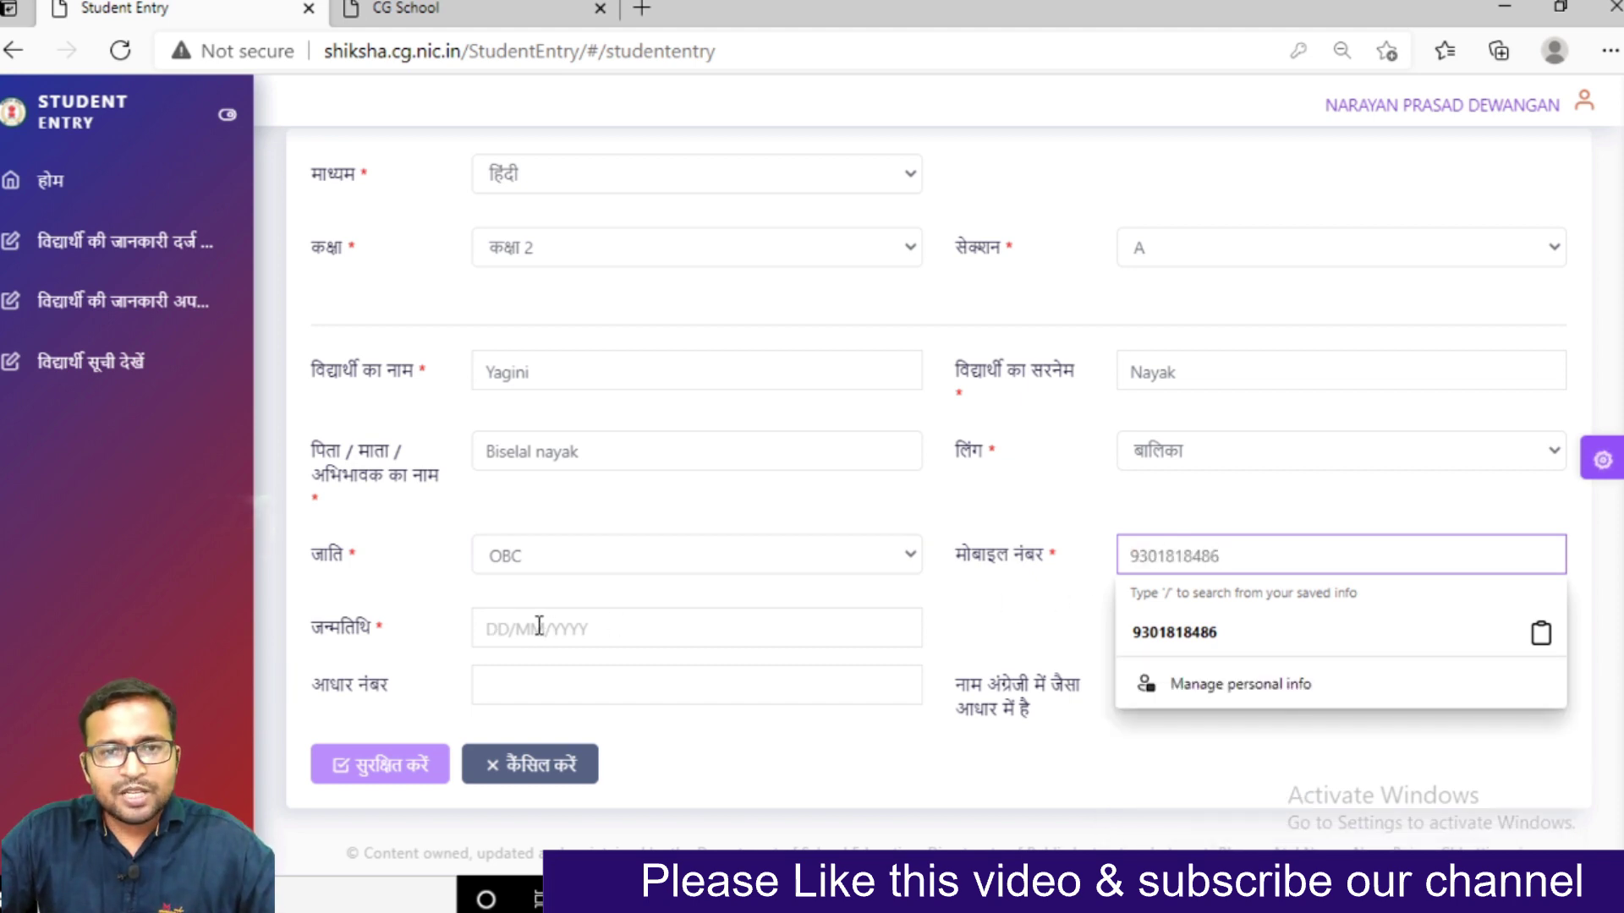
left_click(506, 626)
type("12/0")
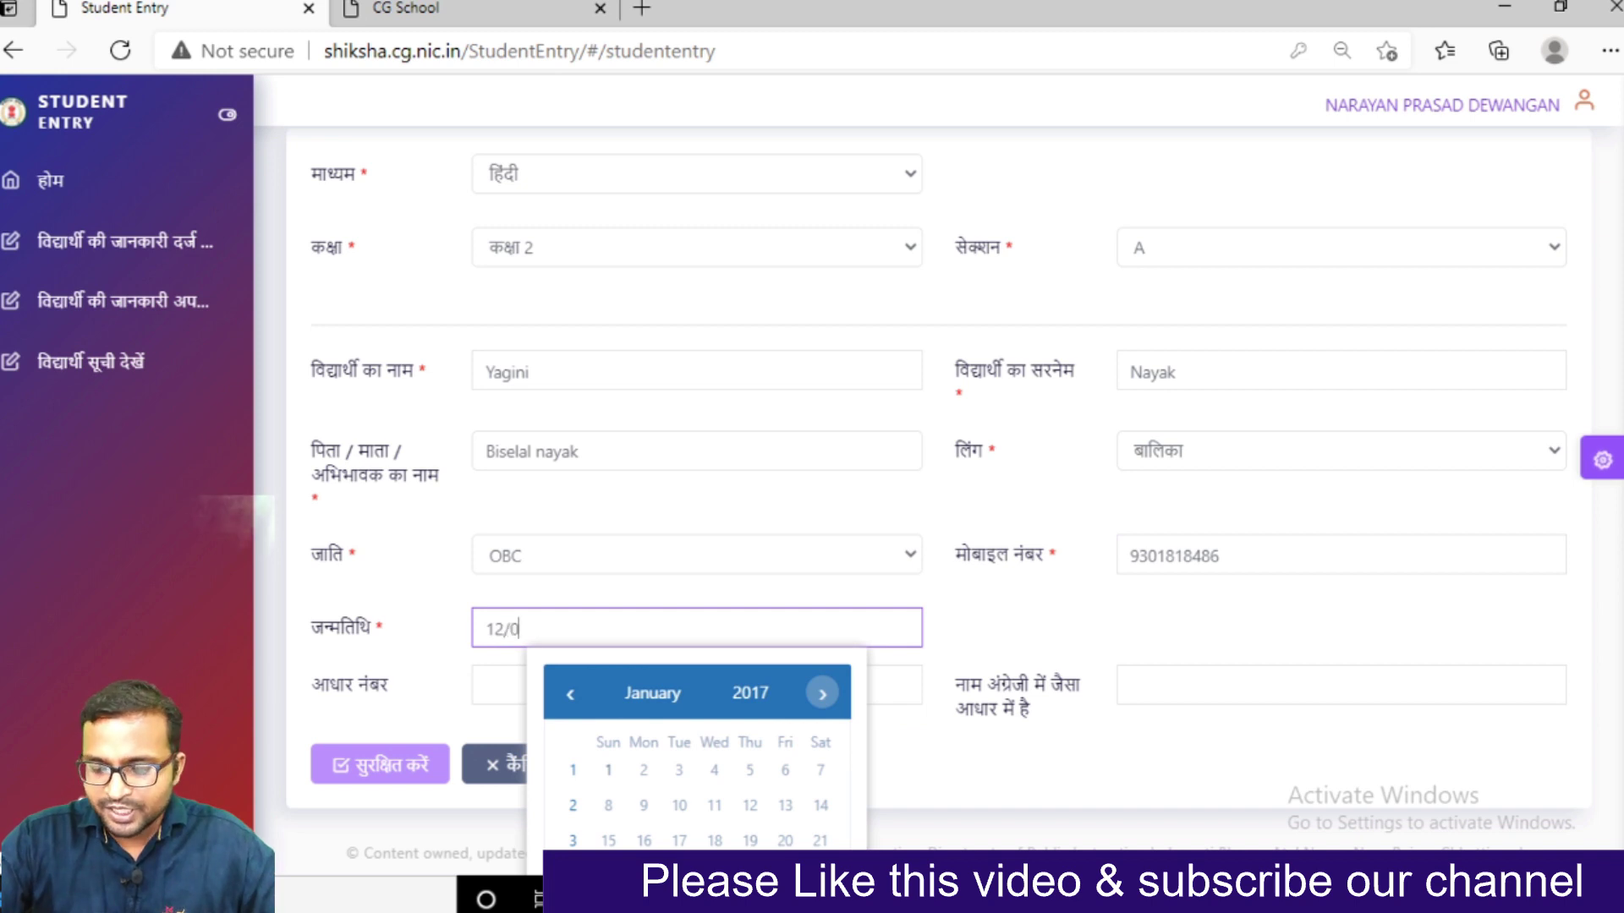
type("4/2014")
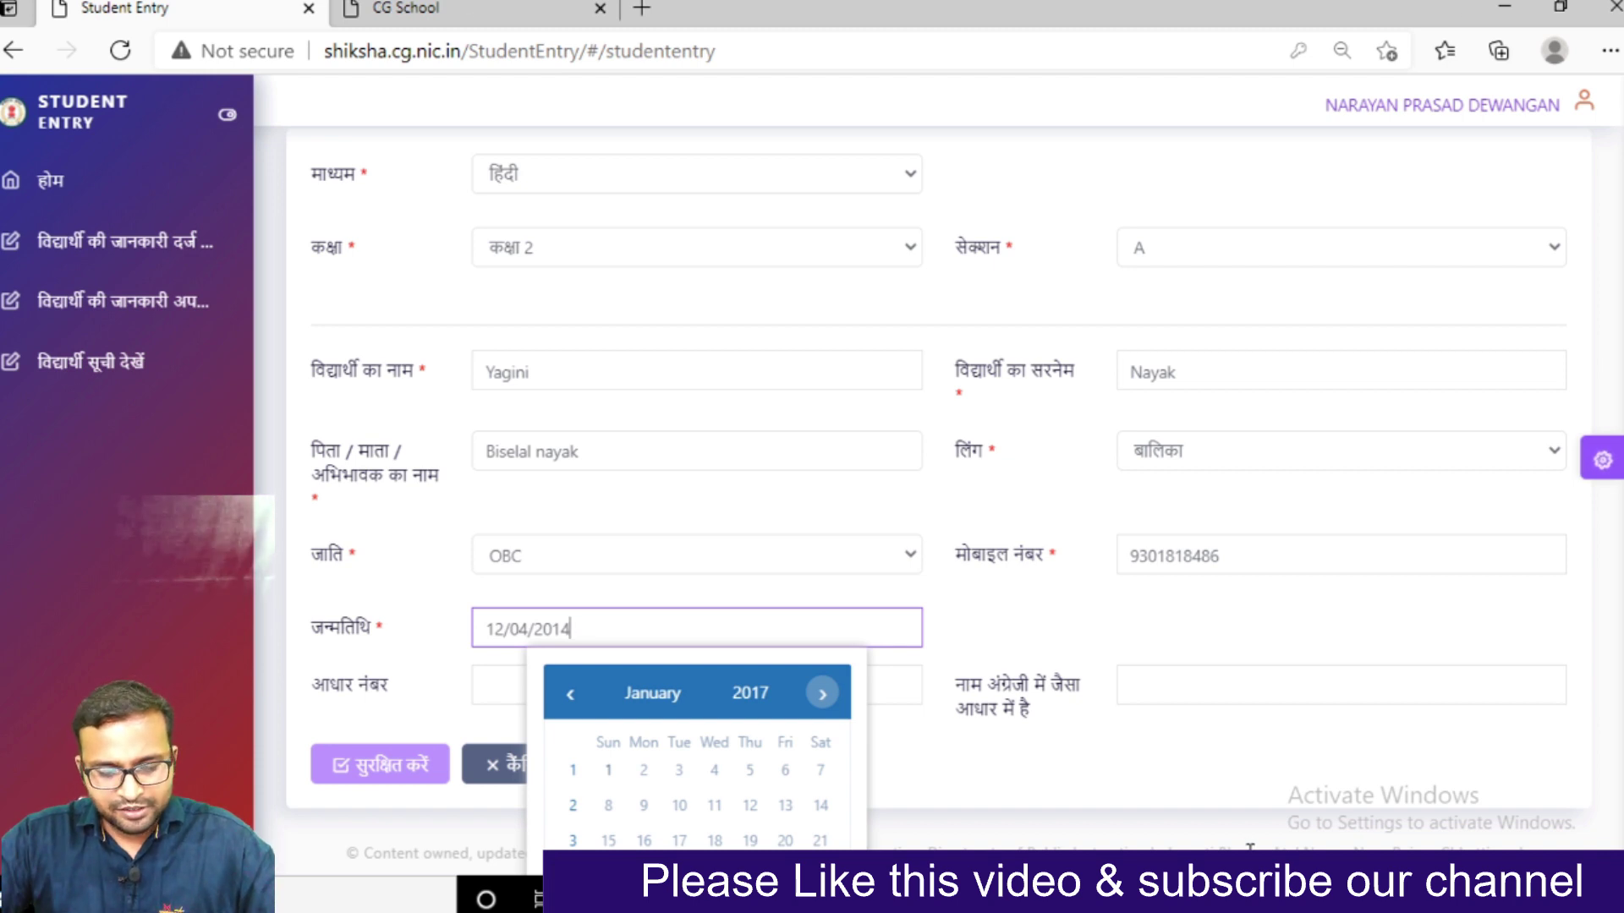
key("Tab")
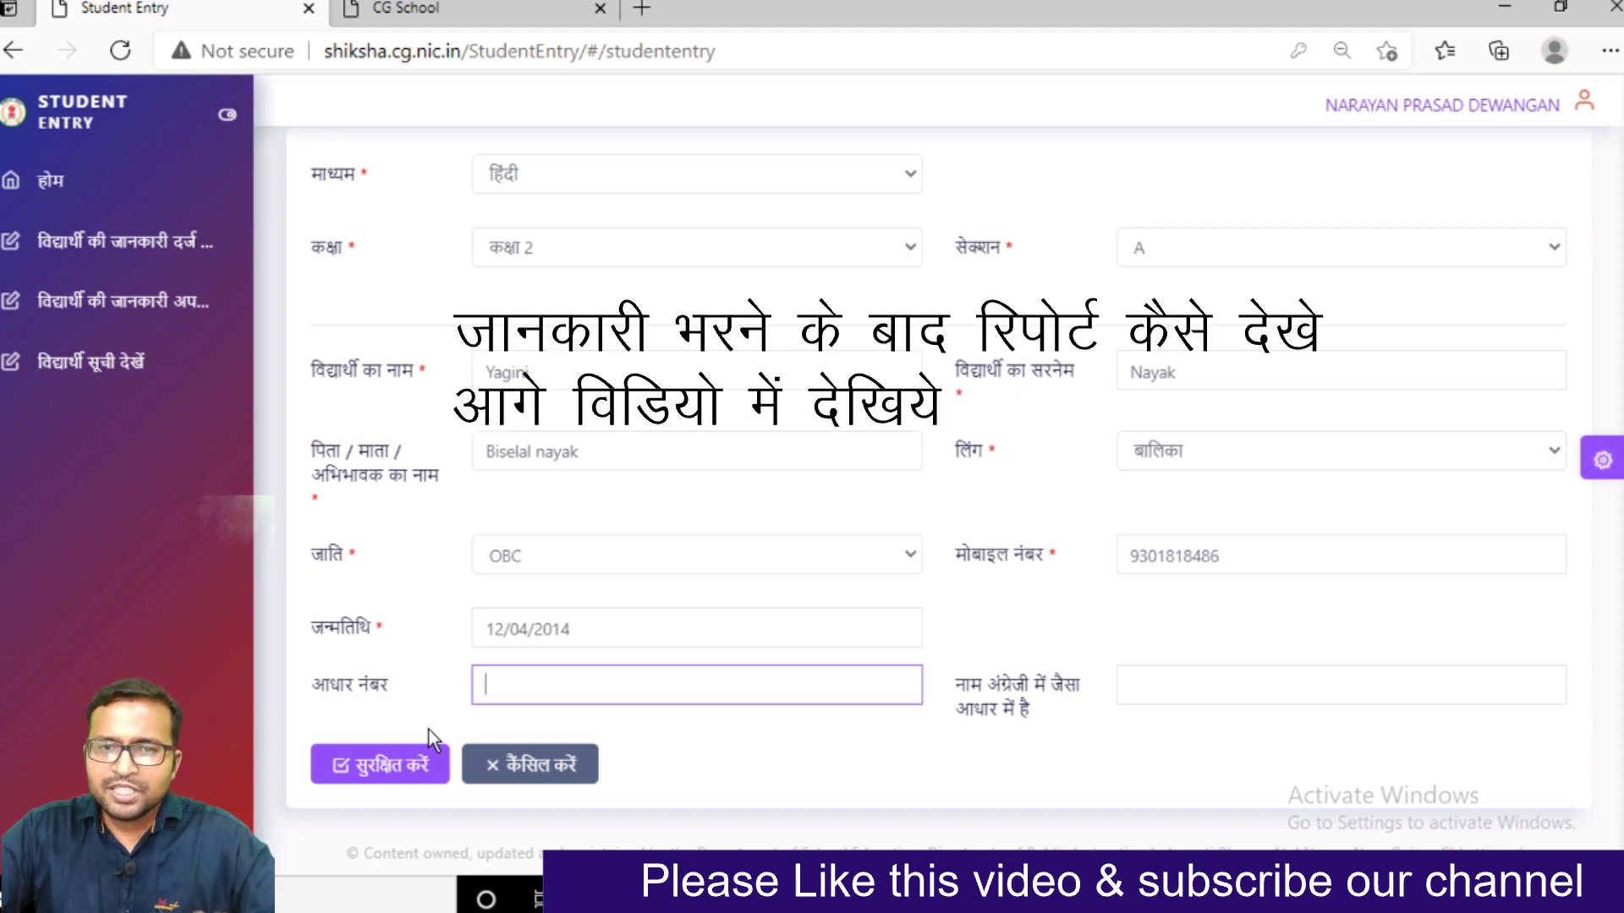
Save the student record with सुरक्षित करें and acknowledge the 'Saved Successfully.' alert
left_click(399, 783)
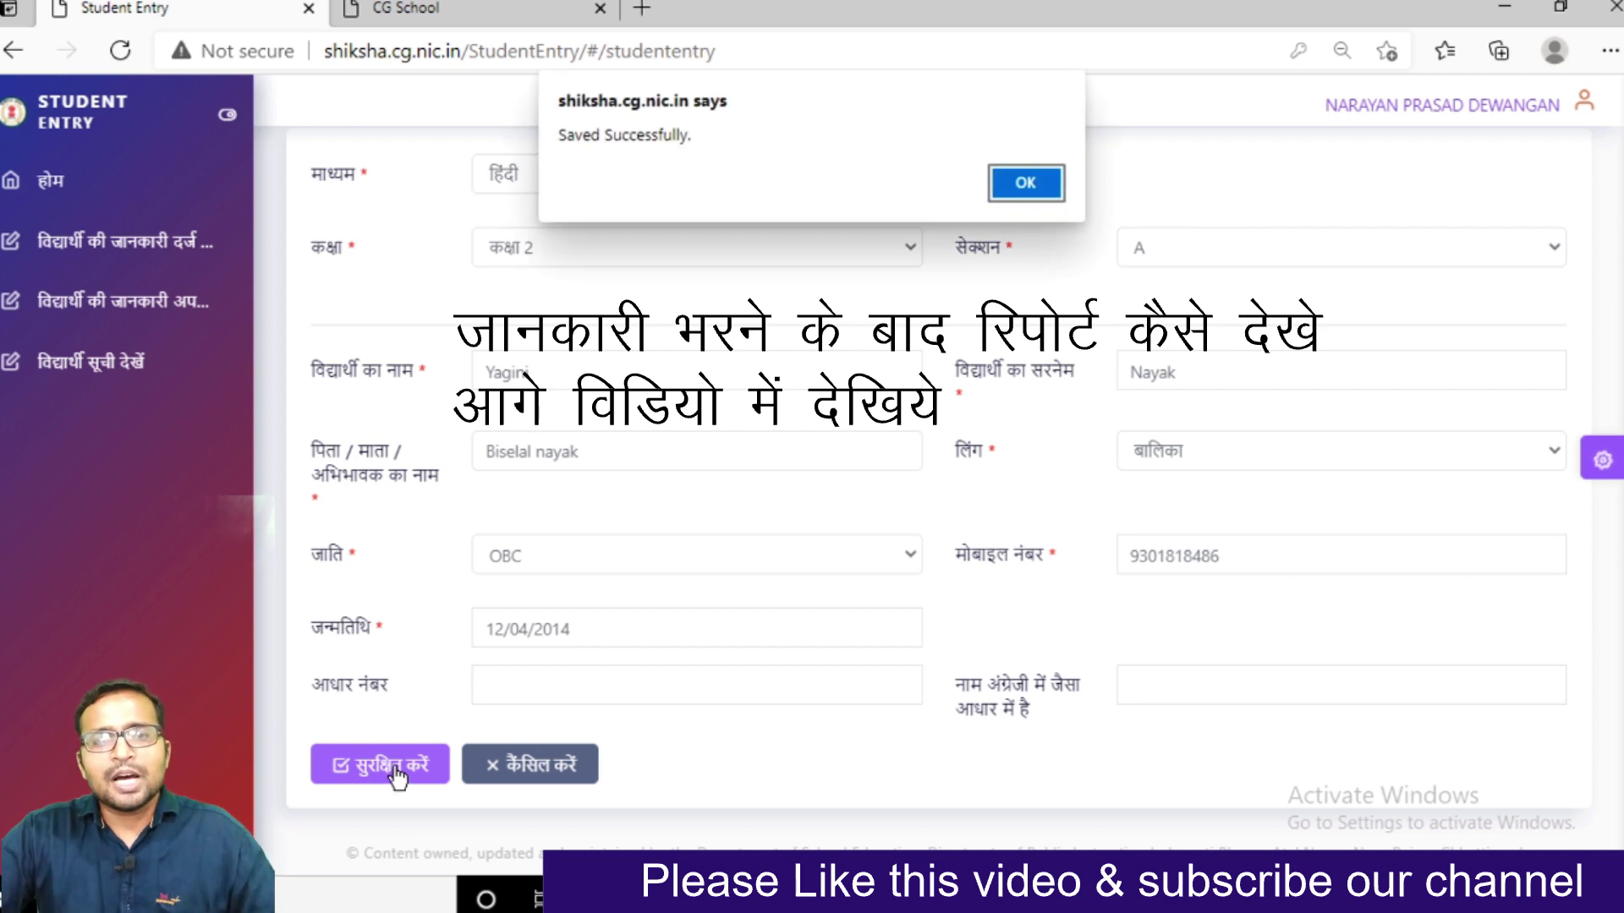
left_click(1055, 186)
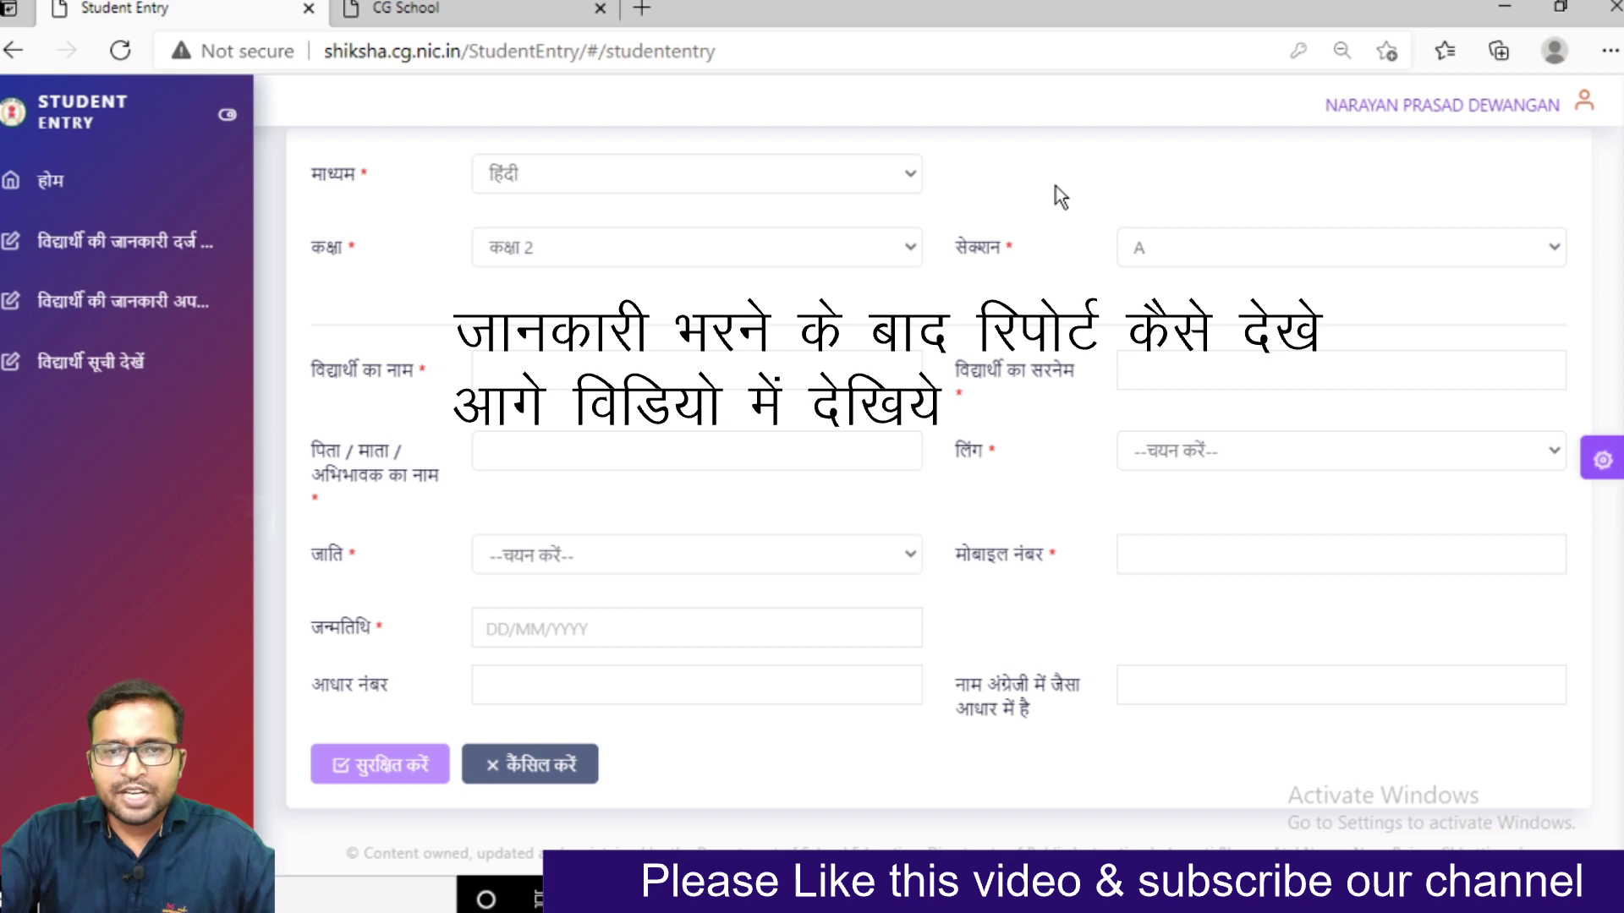
On the student update page, search class 2, section A and scroll through the results
left_click(106, 315)
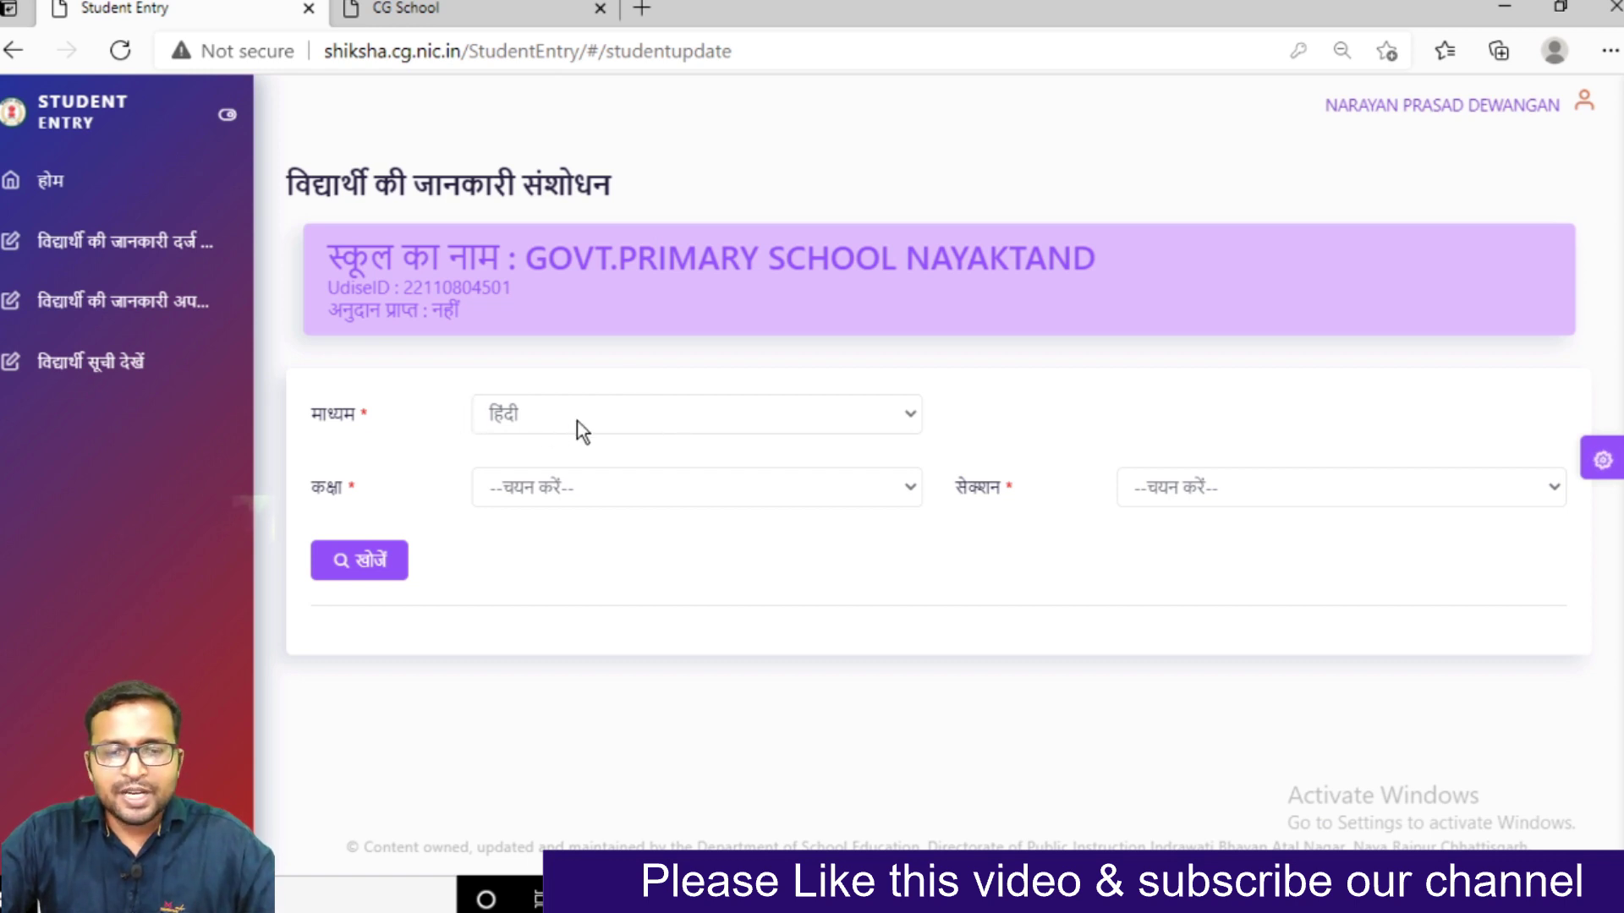
left_click(555, 499)
left_click(554, 572)
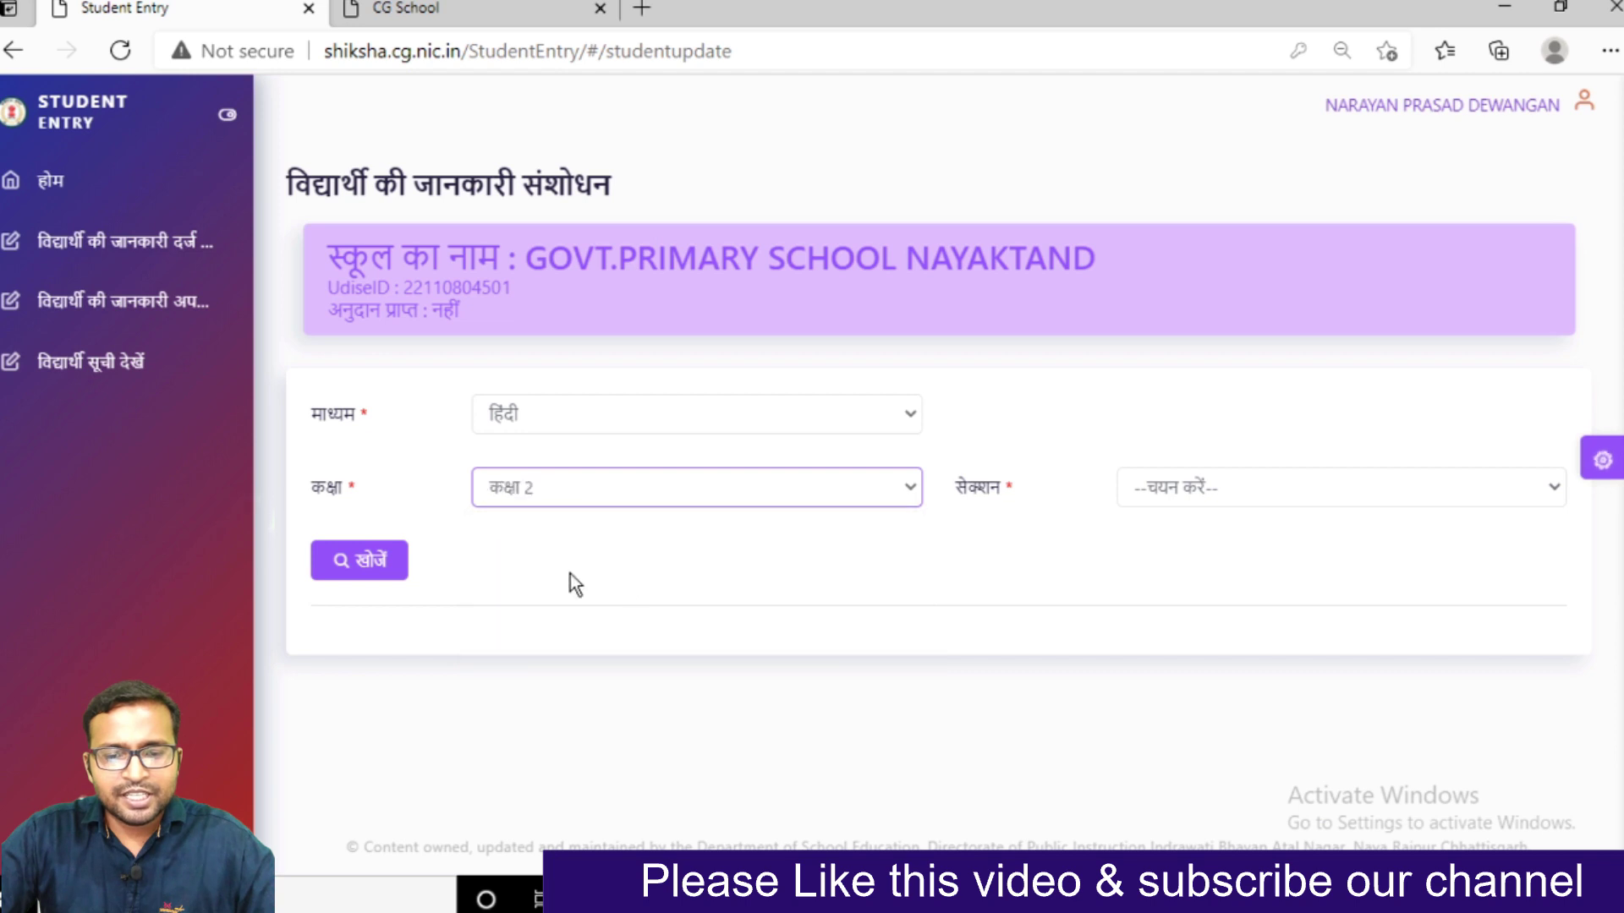
left_click(1347, 499)
left_click(1232, 552)
left_click(381, 564)
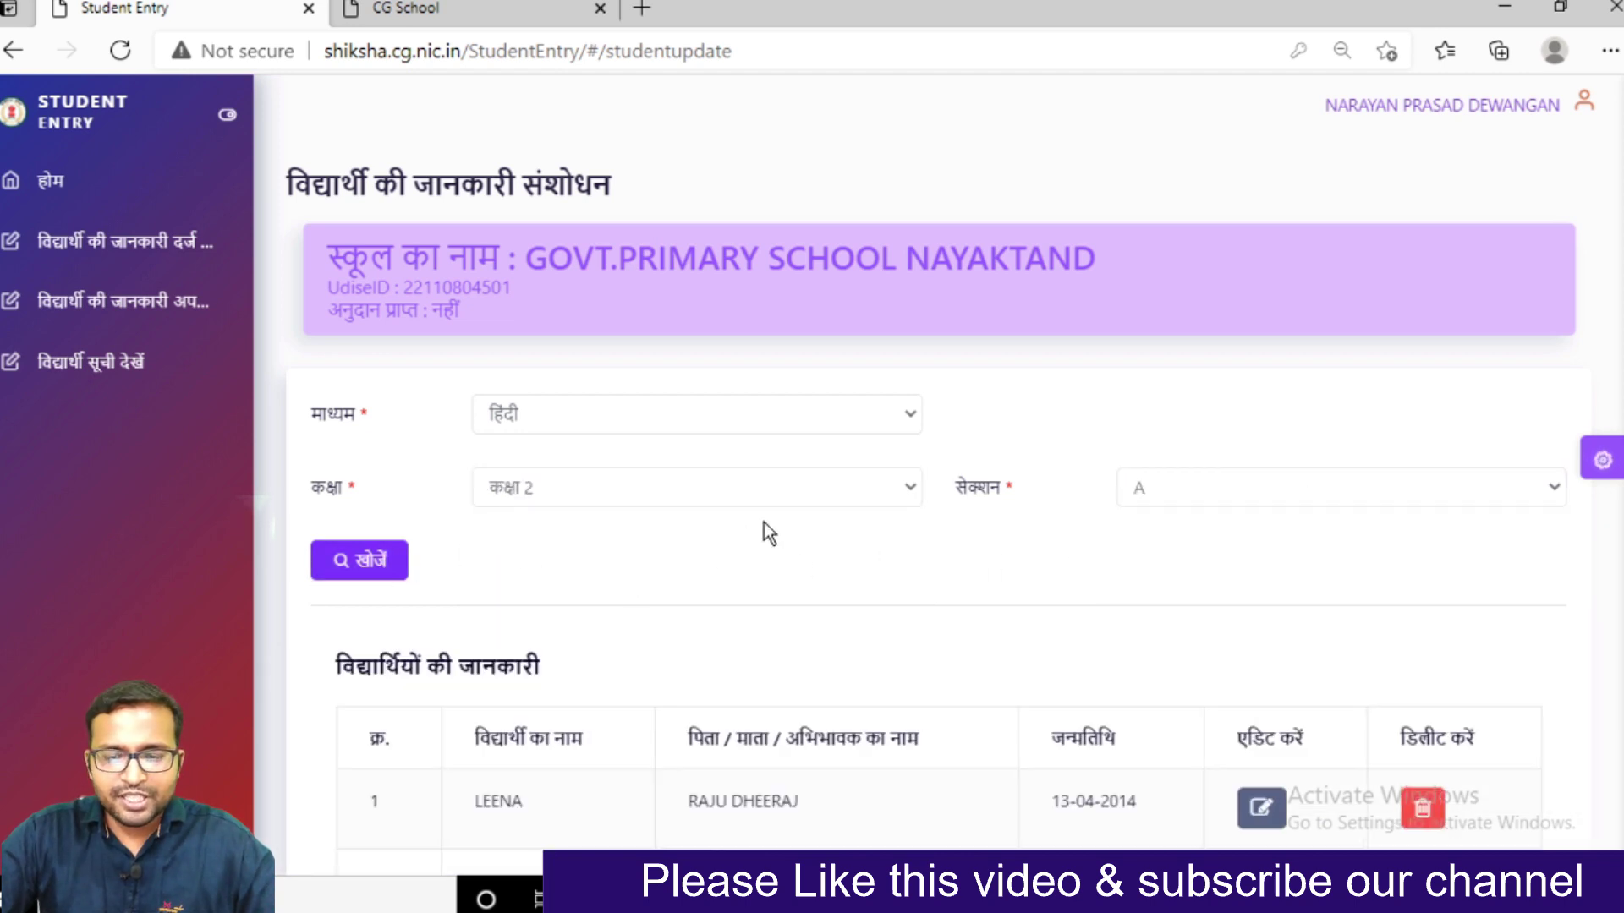
scroll(765, 531, "down", 3)
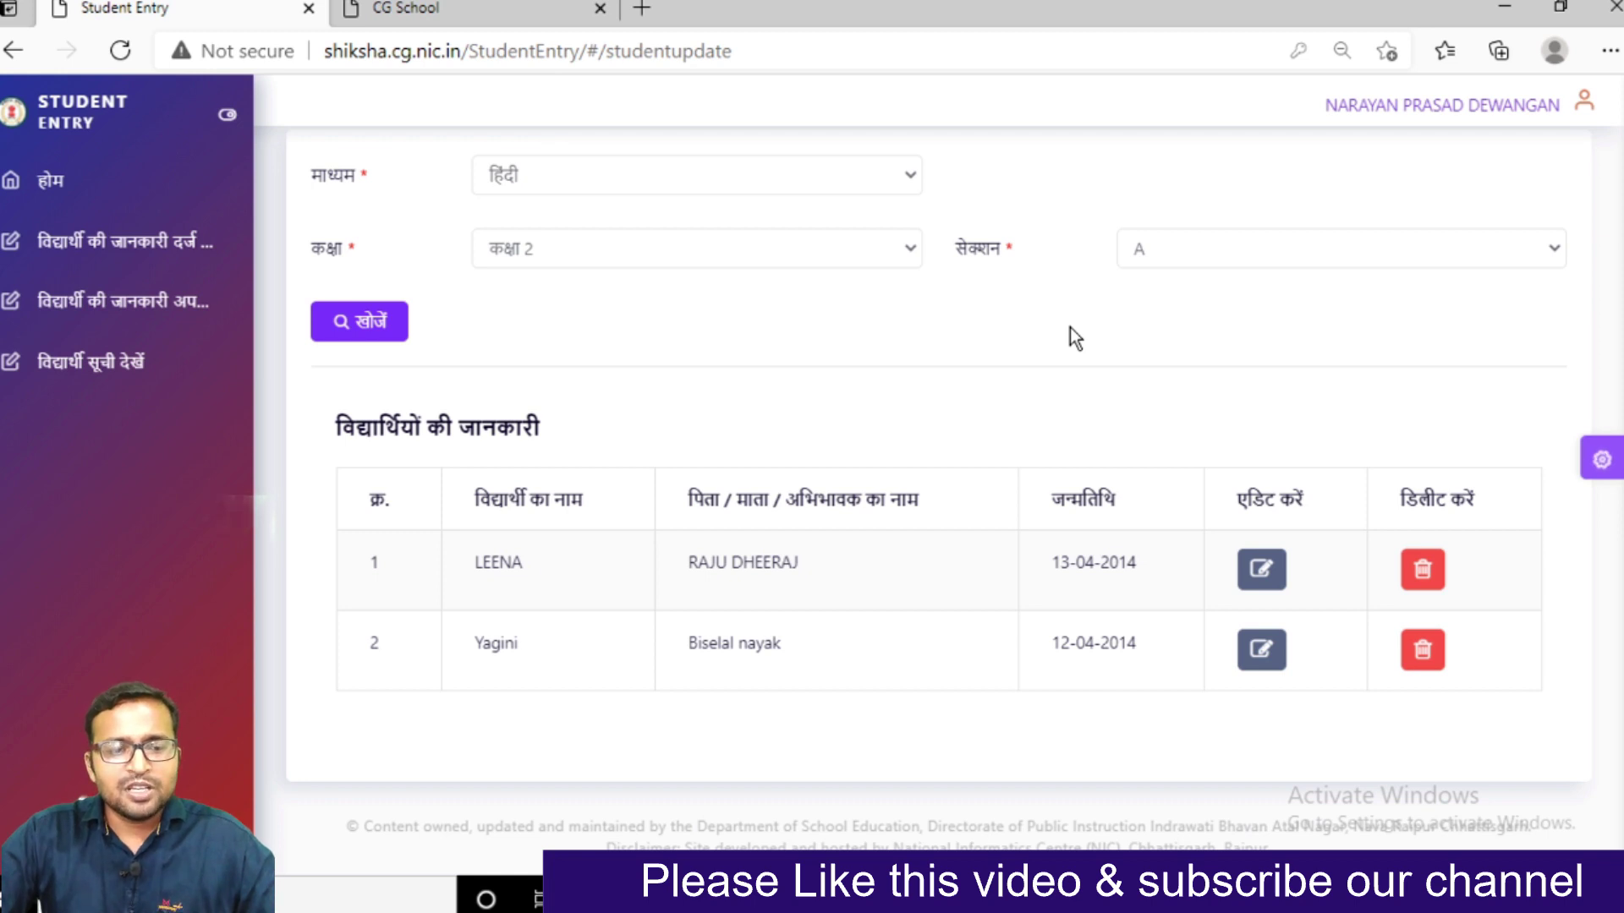
On the student list page, search class 2, section A and scroll to the table
left_click(82, 372)
left_click(540, 467)
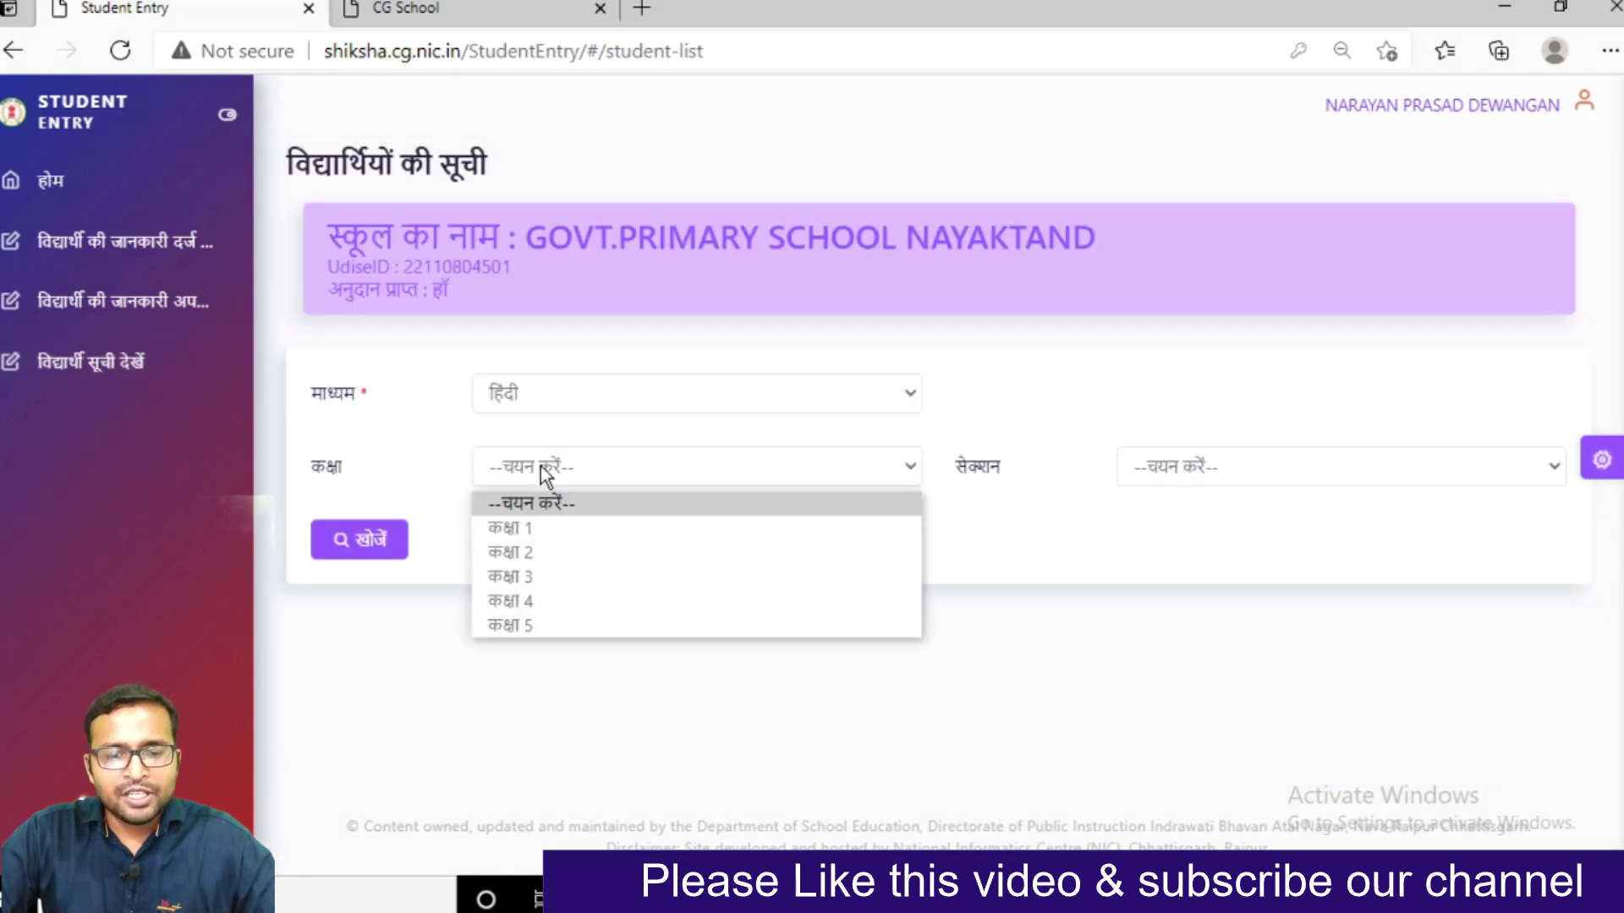
left_click(505, 550)
left_click(1216, 470)
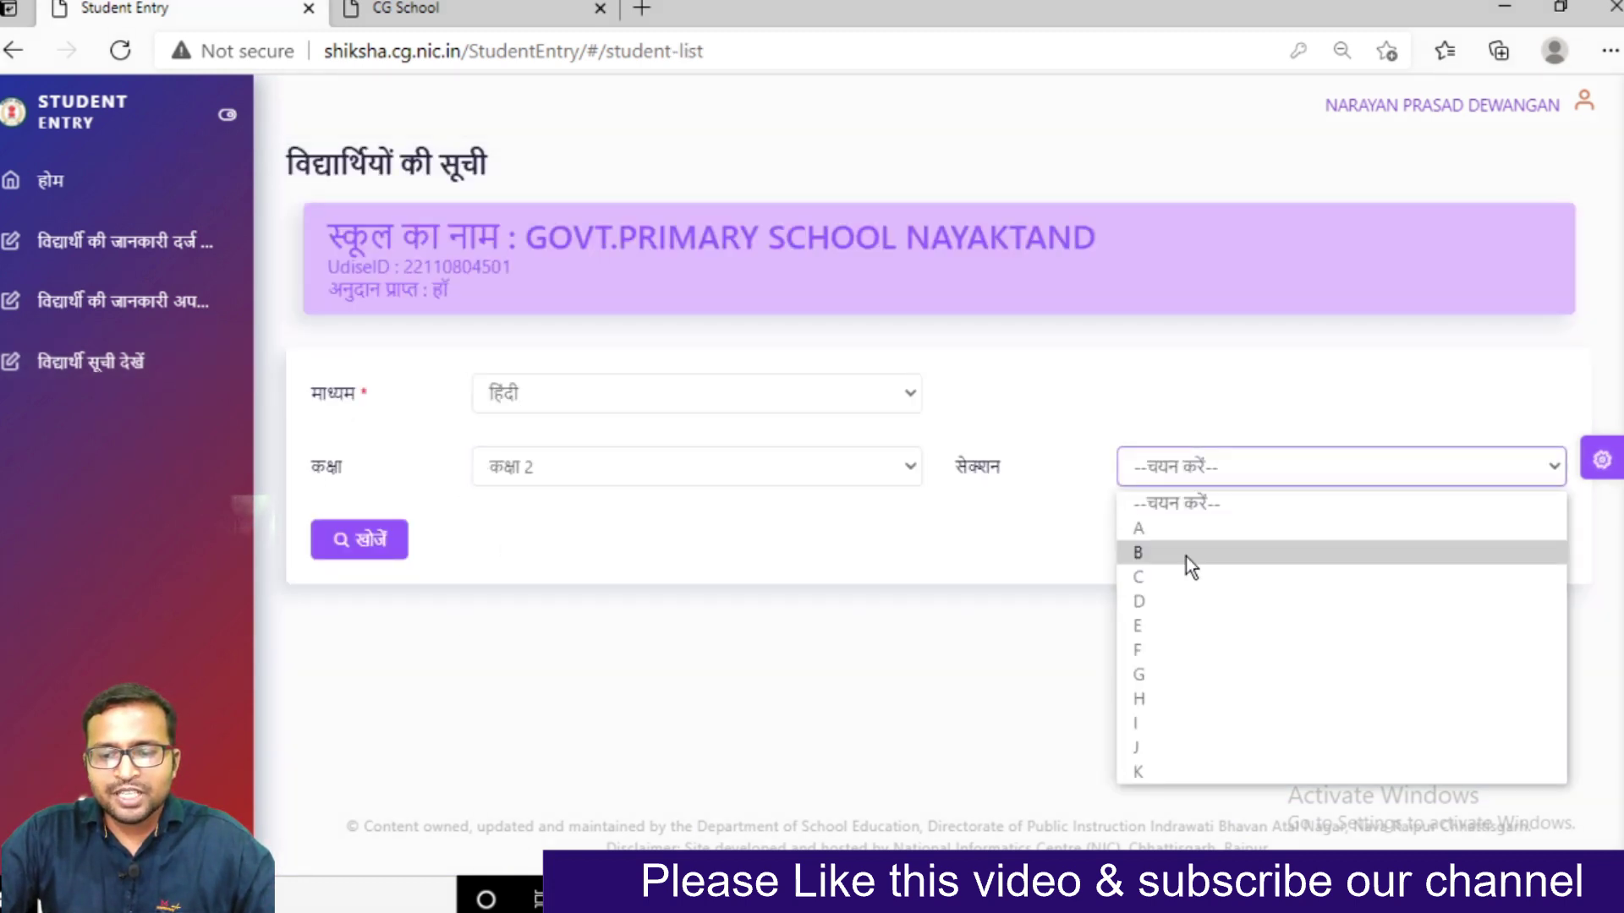
left_click(1181, 530)
left_click(401, 545)
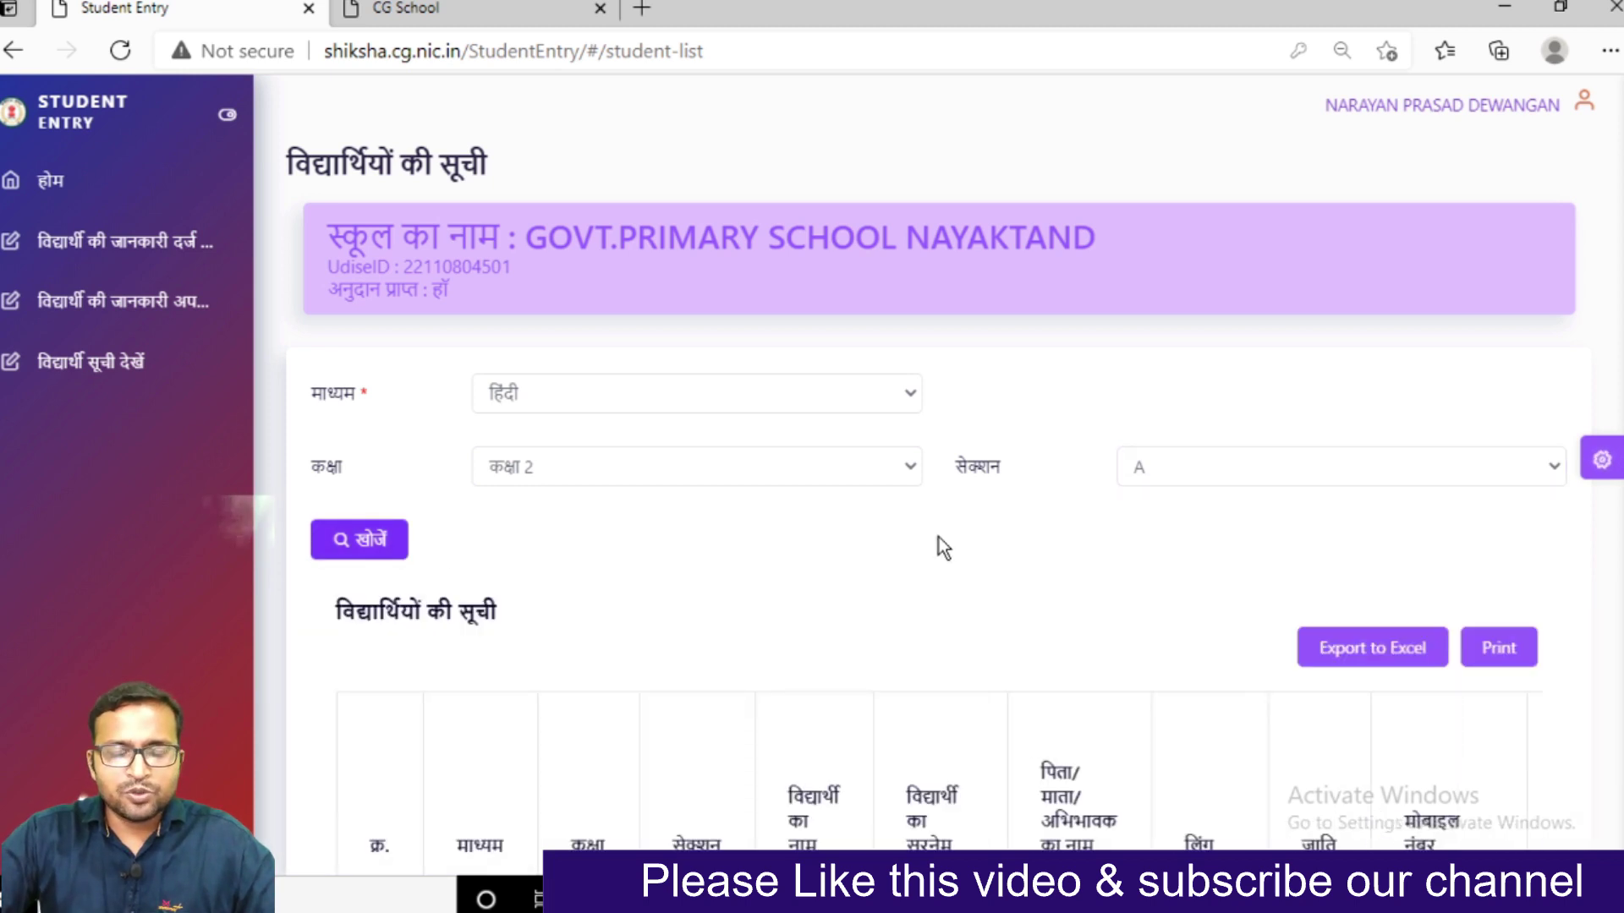
scroll(939, 536, "down", 4)
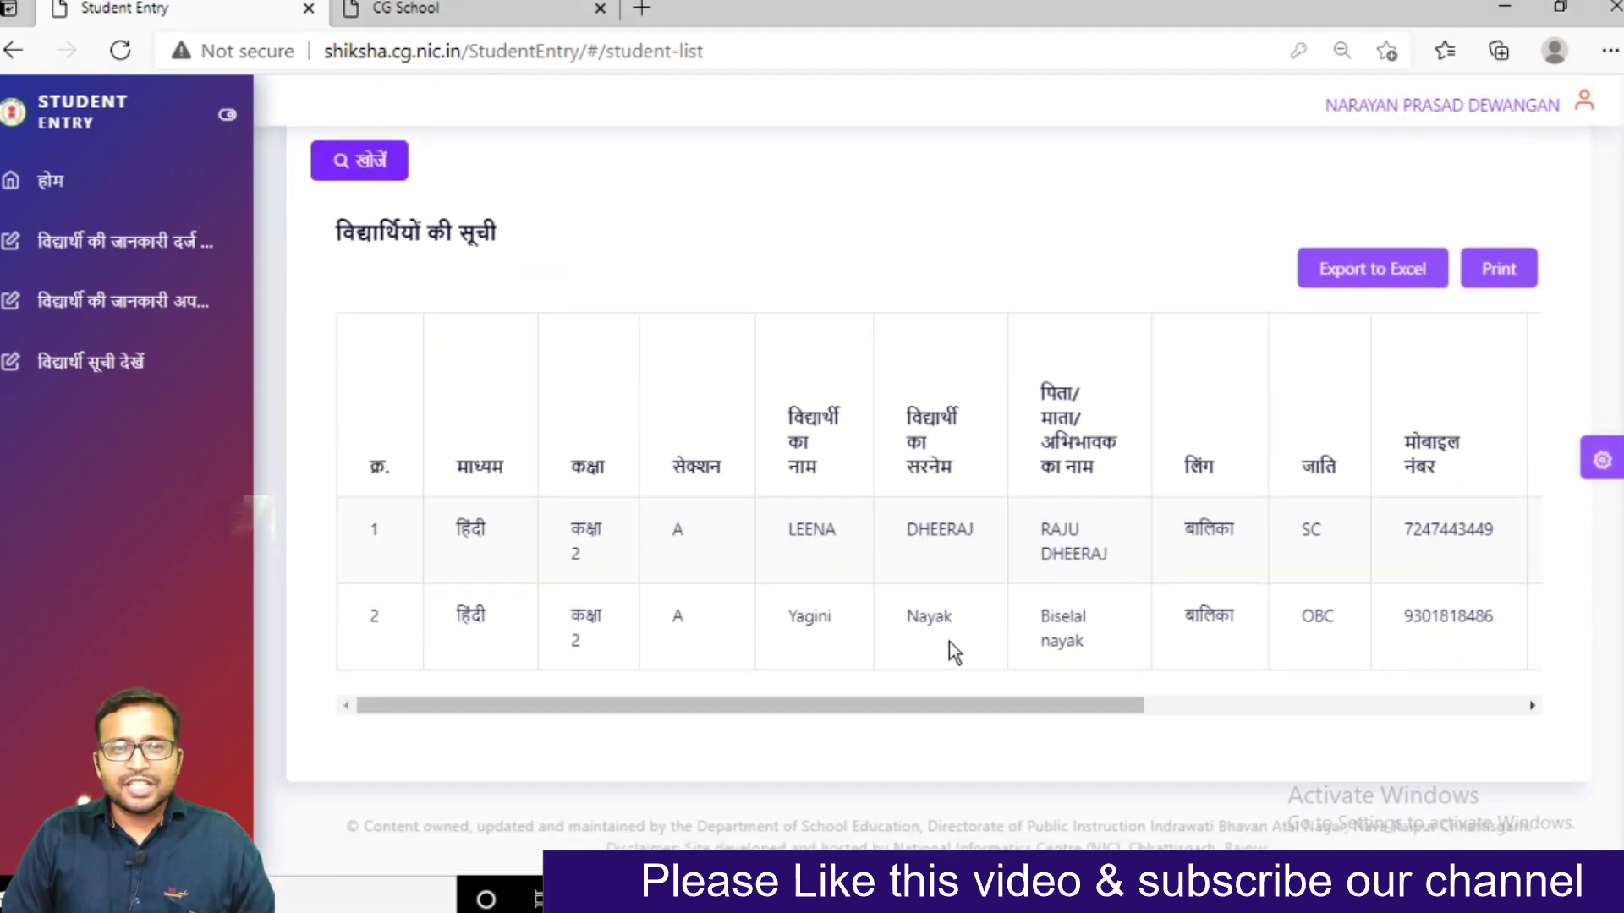